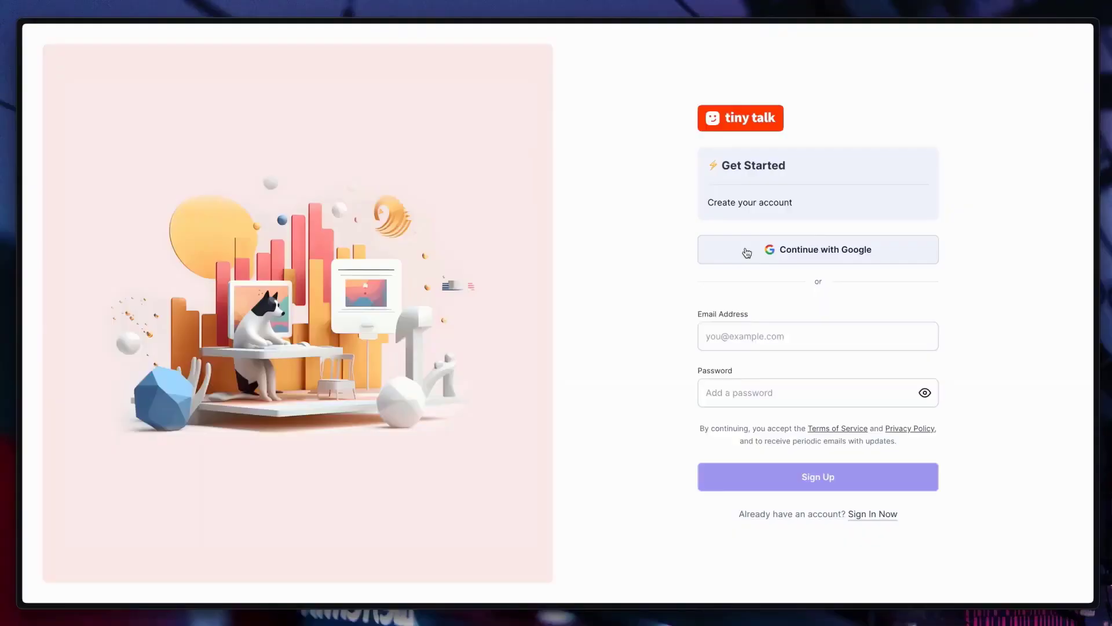
# Step: Sign in to Tiny Talk with the Tiny Talk Google account
pyautogui.click(747, 253)
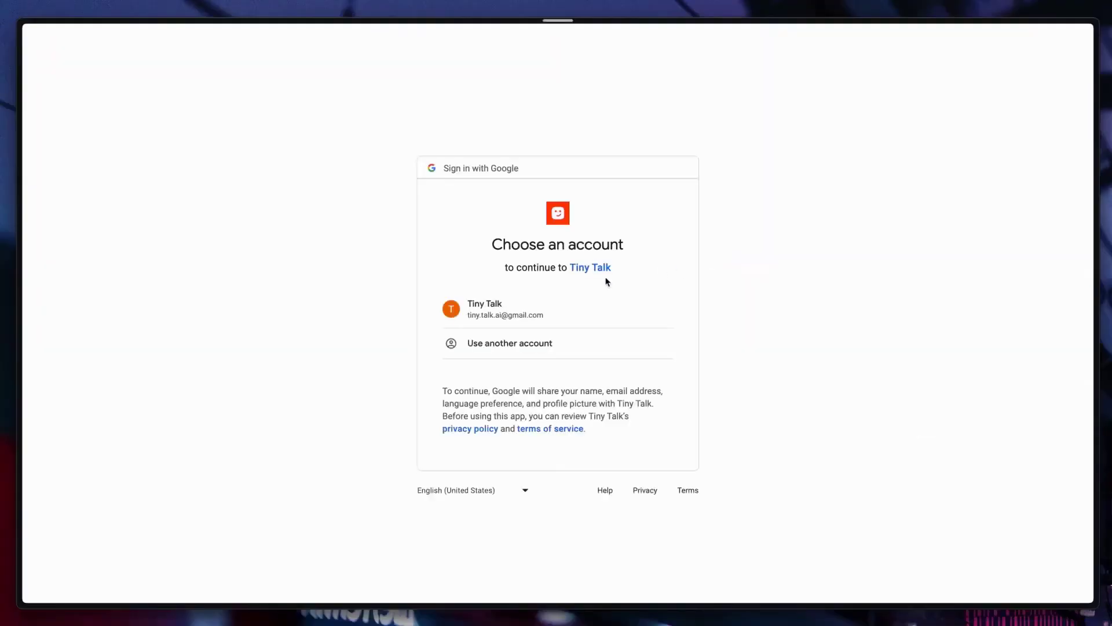
pyautogui.click(599, 311)
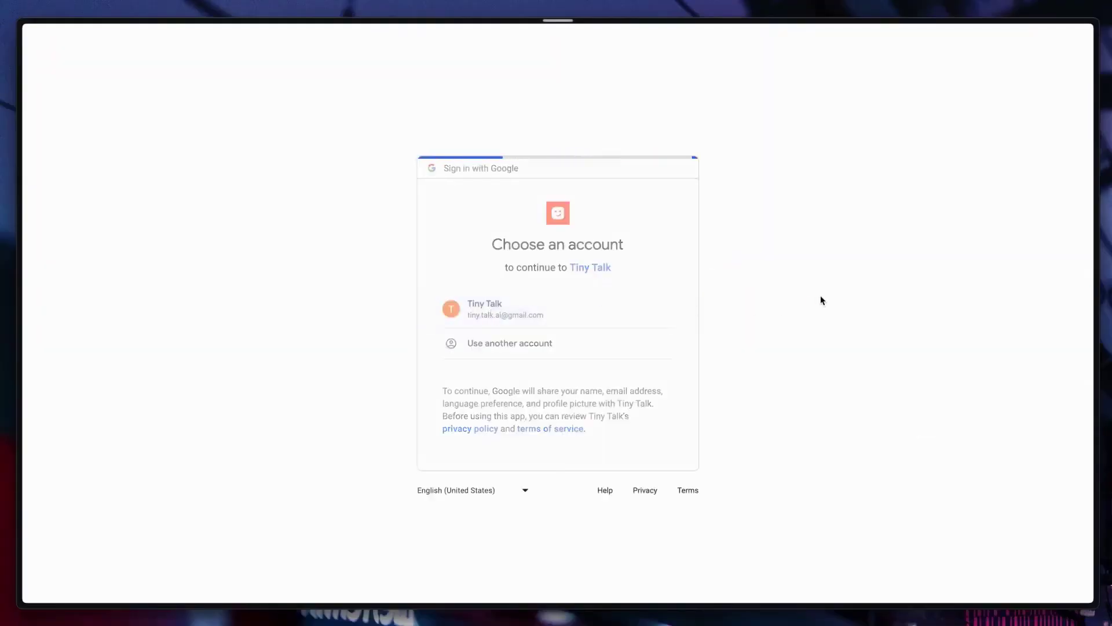
# Step: Create a new bot named HR Bot
pyautogui.press('Return')
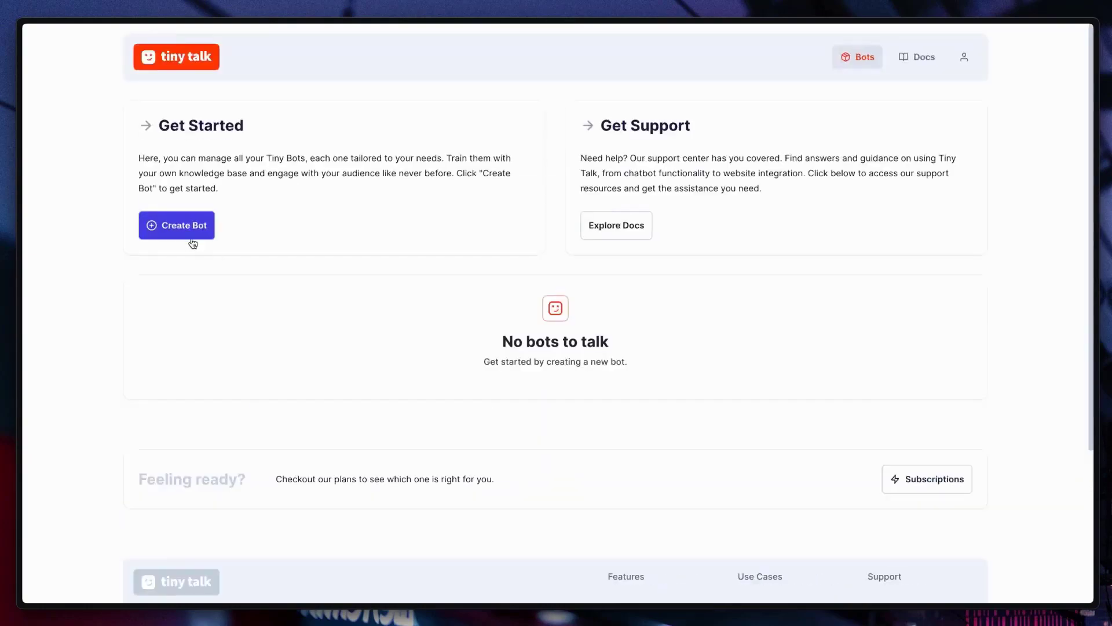
pyautogui.click(184, 226)
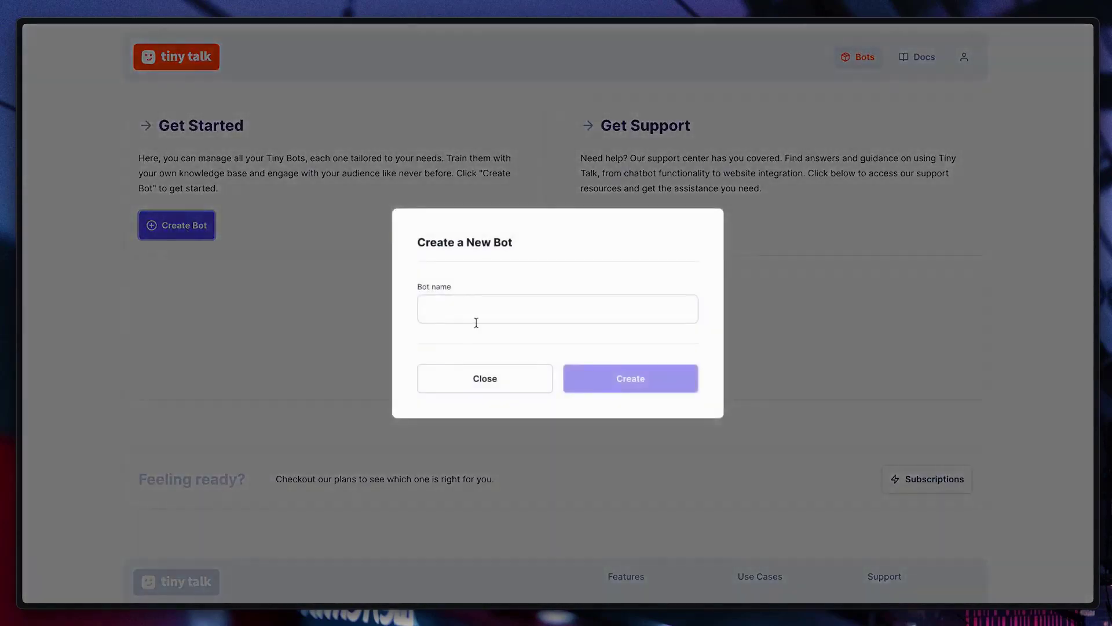
pyautogui.click(475, 315)
pyautogui.write('HR Bot')
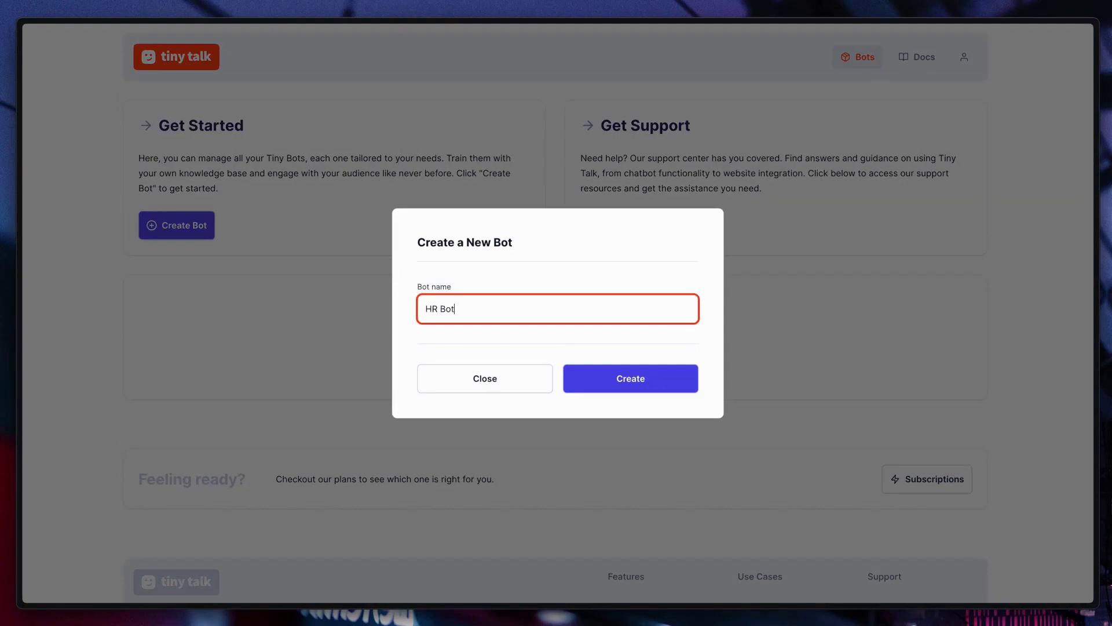
pyautogui.click(657, 369)
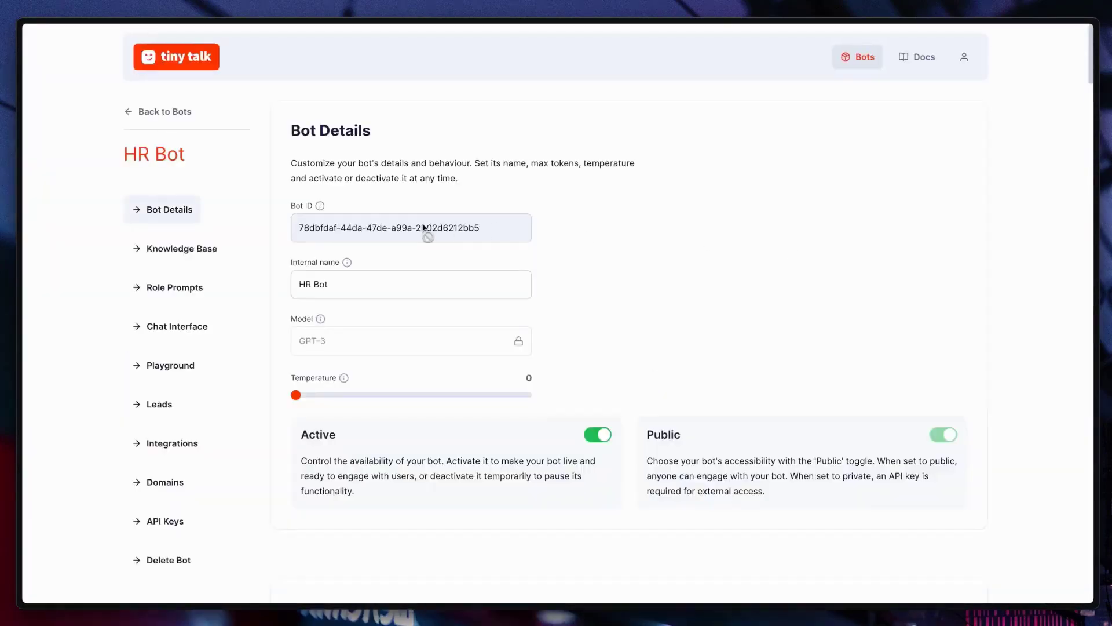
# Step: Review HR Bot's details: GPT-3 model, temperature 0, active and public
pyautogui.moveTo(295, 230); pyautogui.dragTo(521, 238)
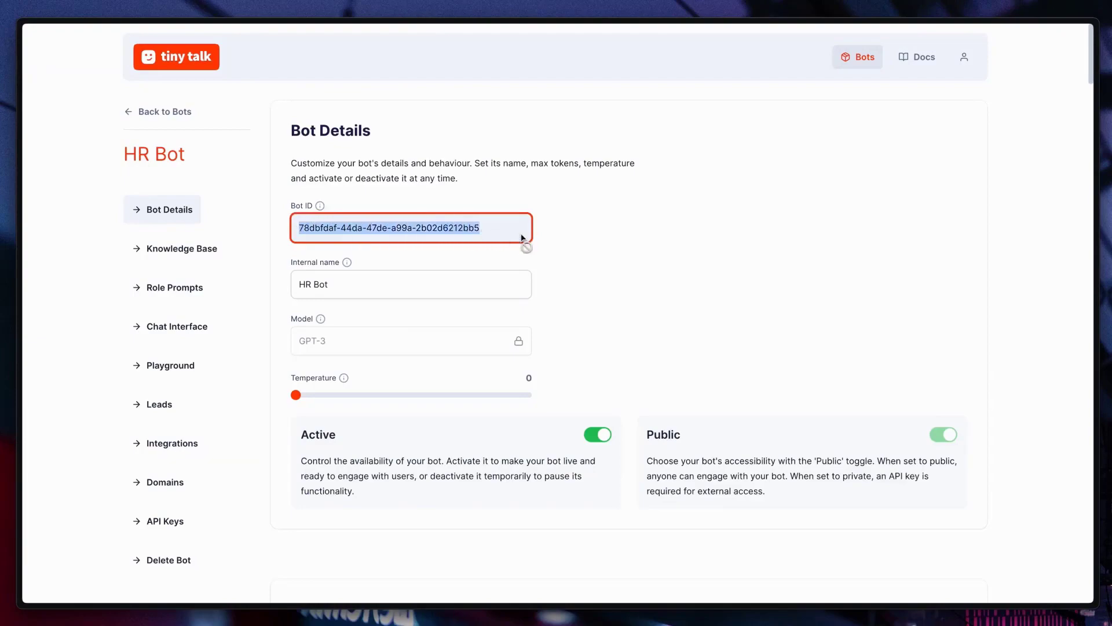
pyautogui.click(471, 261)
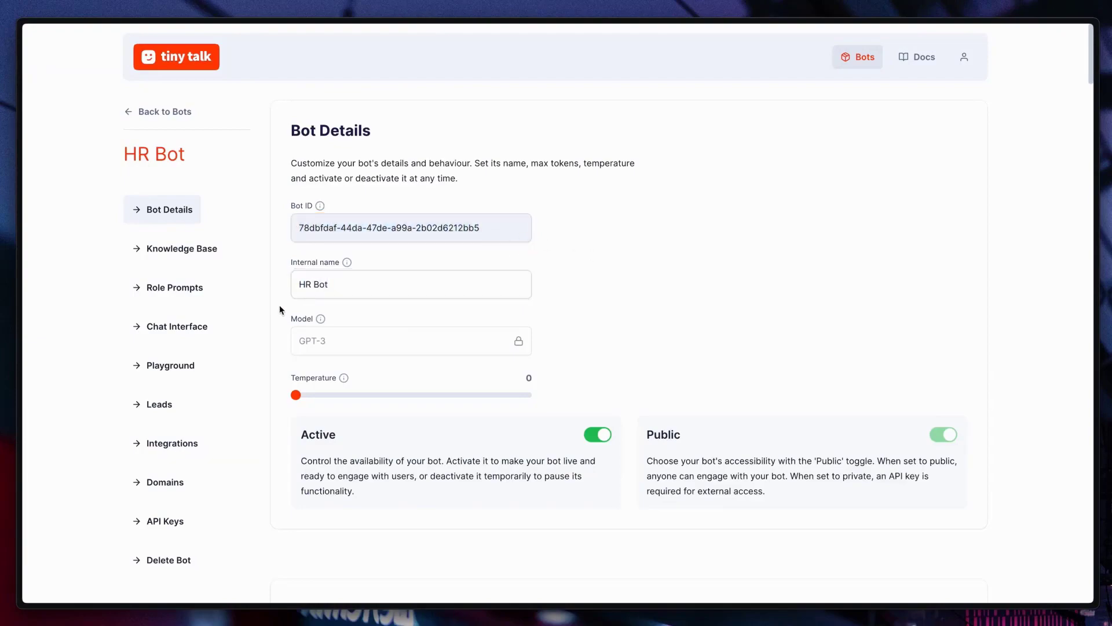
pyautogui.moveTo(318, 328)
pyautogui.moveTo(300, 461); pyautogui.dragTo(360, 494)
pyautogui.click(375, 496)
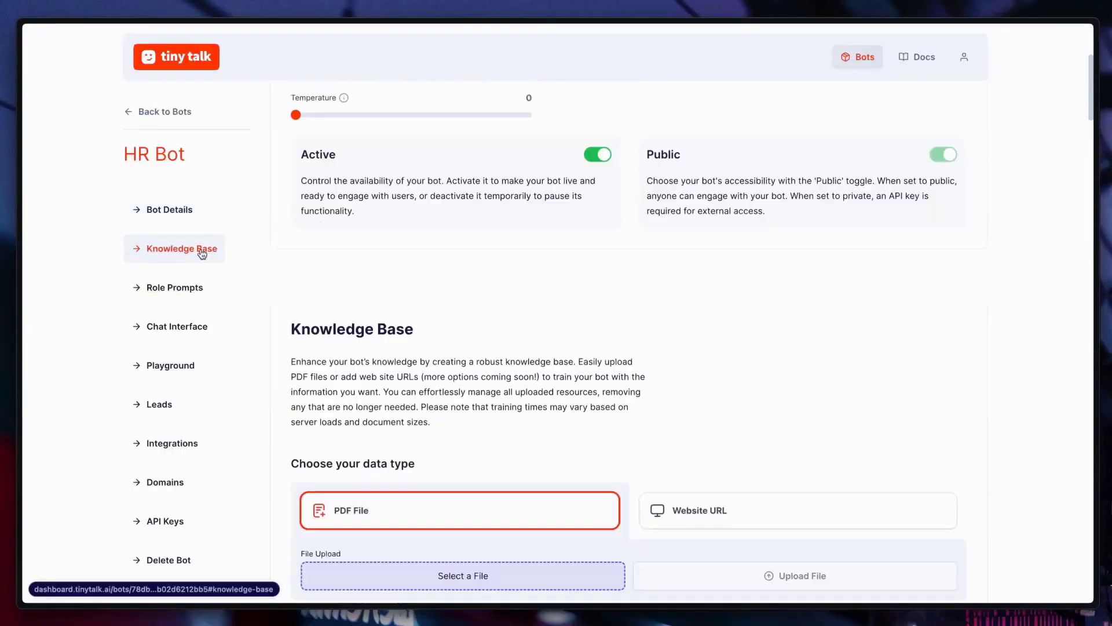
# Step: Upload Acme Innovations.pdf as a resource in HR Bot's knowledge base
pyautogui.click(203, 251)
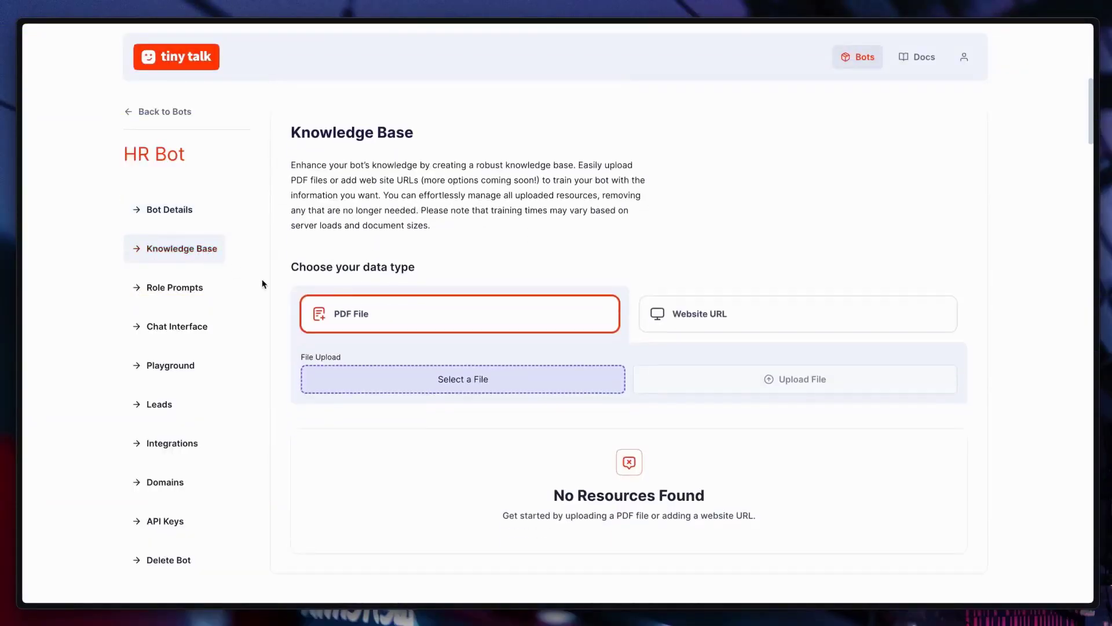
pyautogui.click(516, 380)
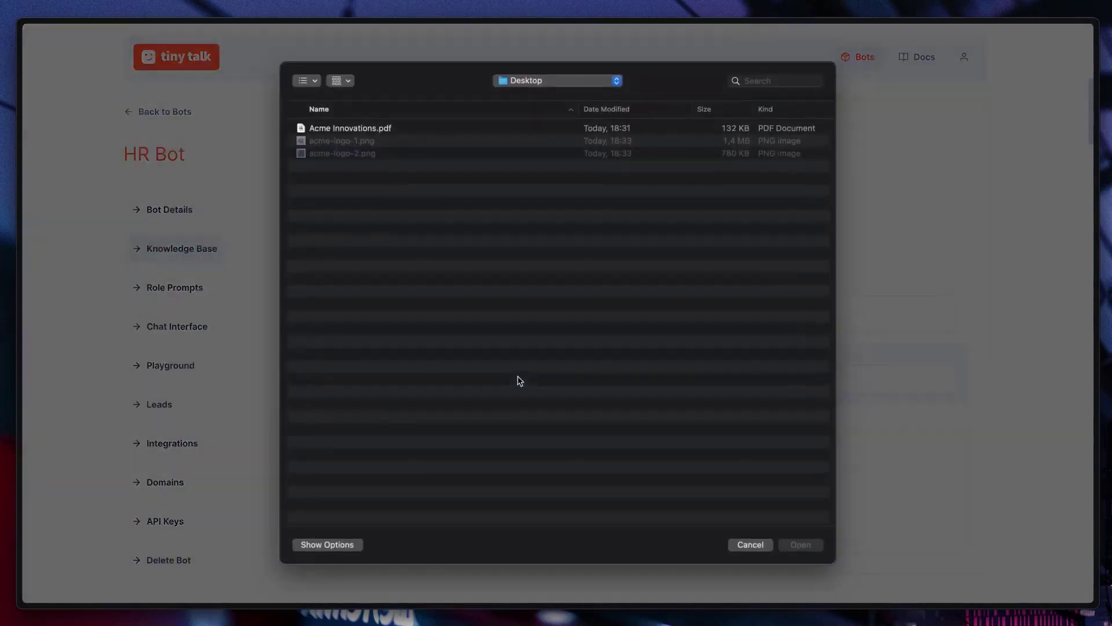
pyautogui.click(376, 130)
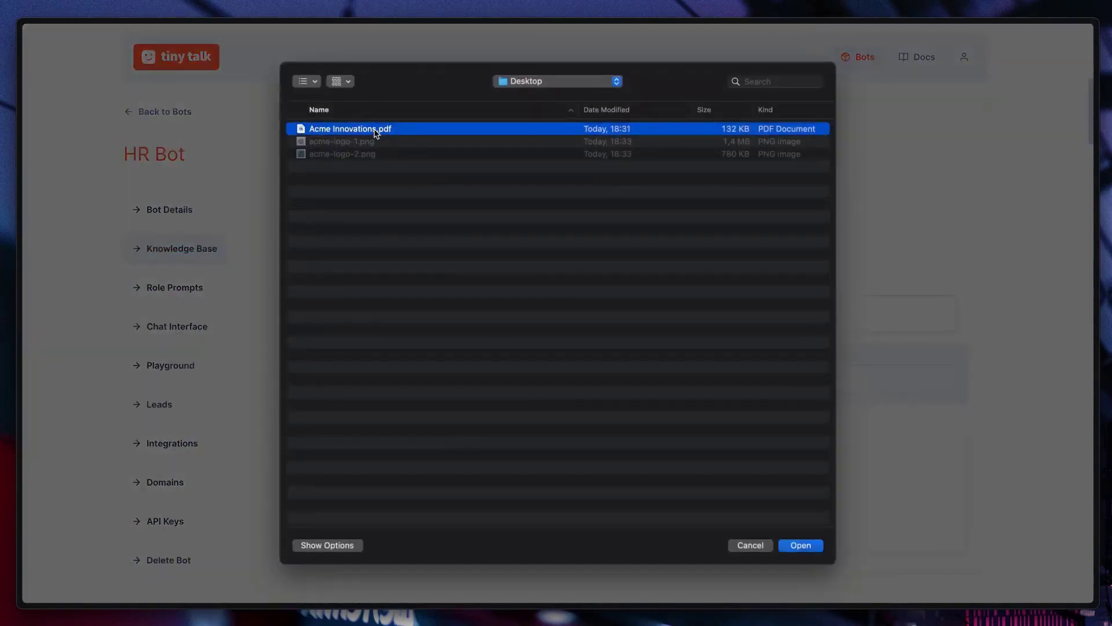
pyautogui.click(795, 544)
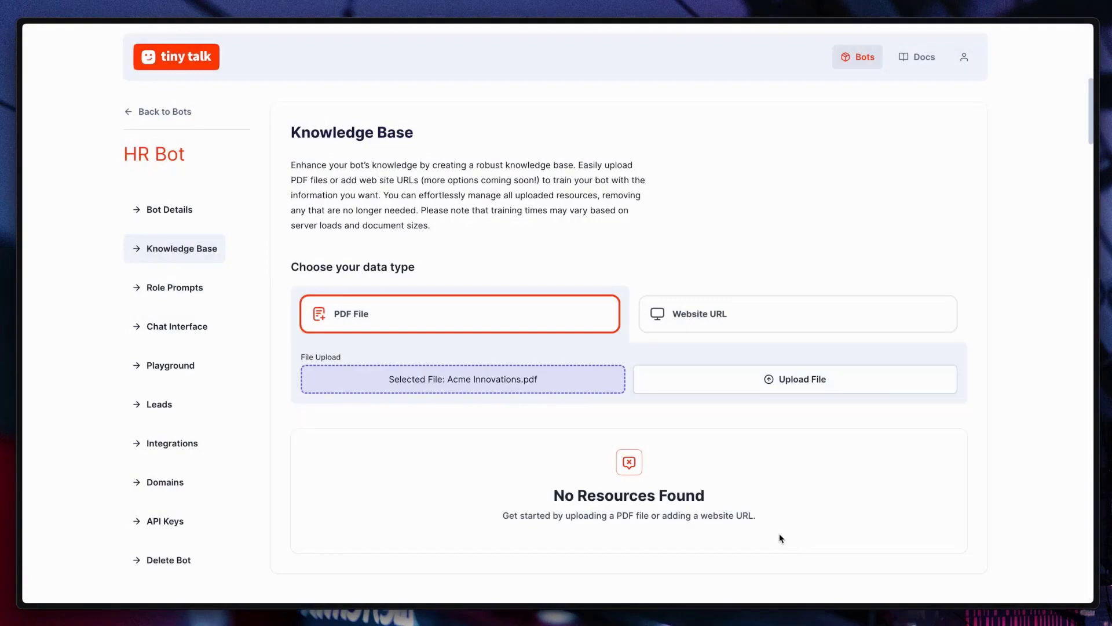
pyautogui.click(739, 381)
# Step: Check the resource's 27,498 character count and the character total across all bots
pyautogui.scroll(-4, 735, 422)
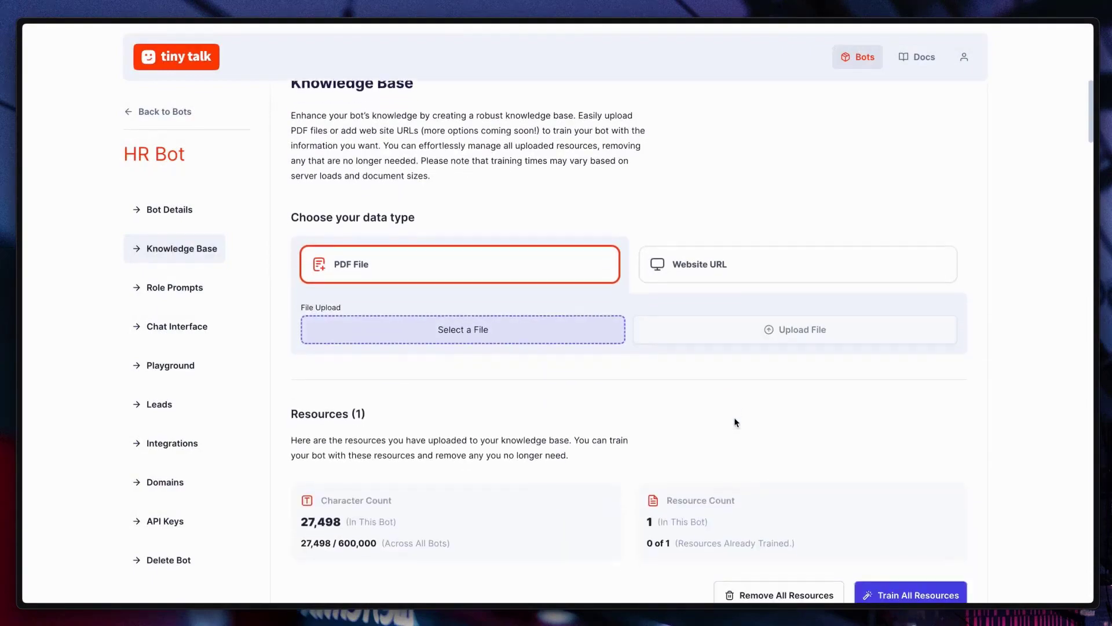
pyautogui.scroll(-1, 735, 421)
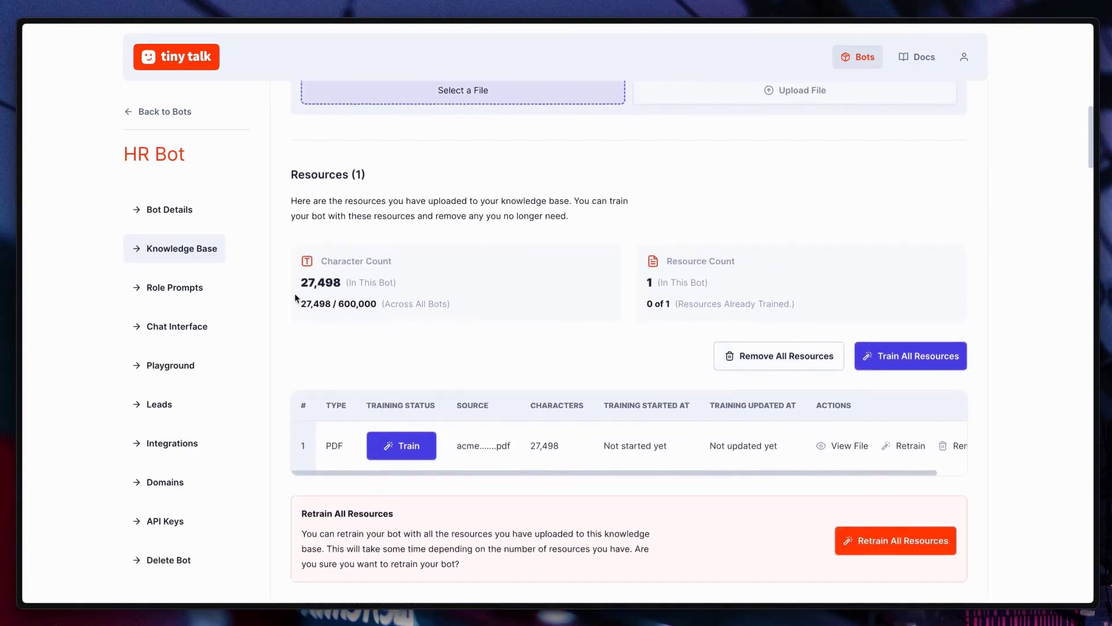
pyautogui.moveTo(299, 283); pyautogui.dragTo(375, 282)
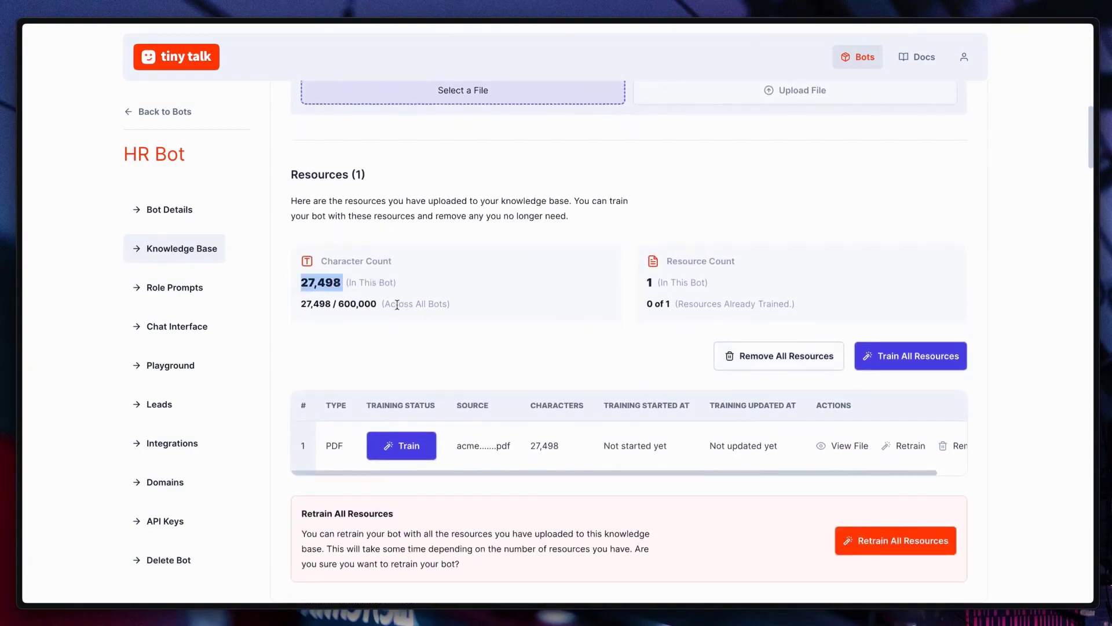
pyautogui.moveTo(302, 307); pyautogui.dragTo(454, 307)
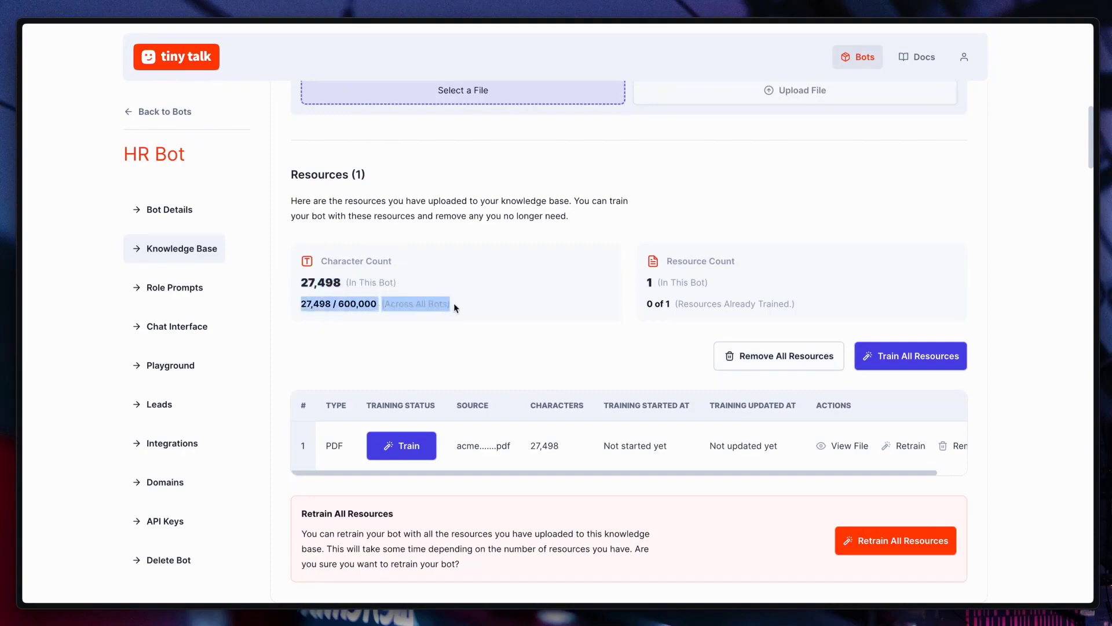
pyautogui.click(455, 308)
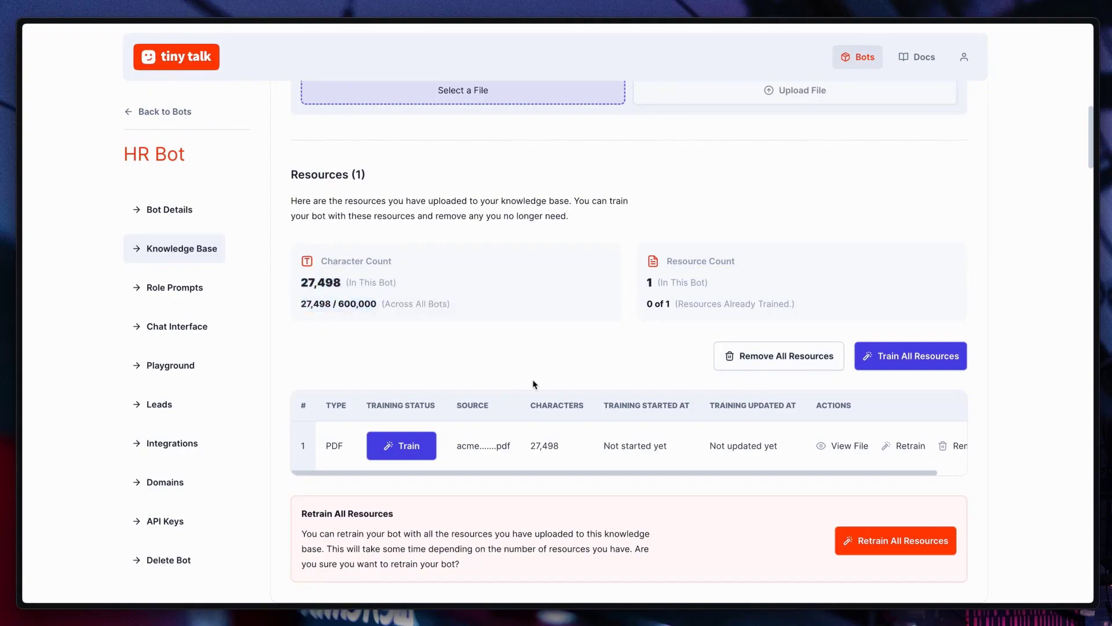
# Step: View the uploaded PDF's contents, then train HR Bot on it
pyautogui.click(467, 446)
pyautogui.scroll(-8, 533, 333)
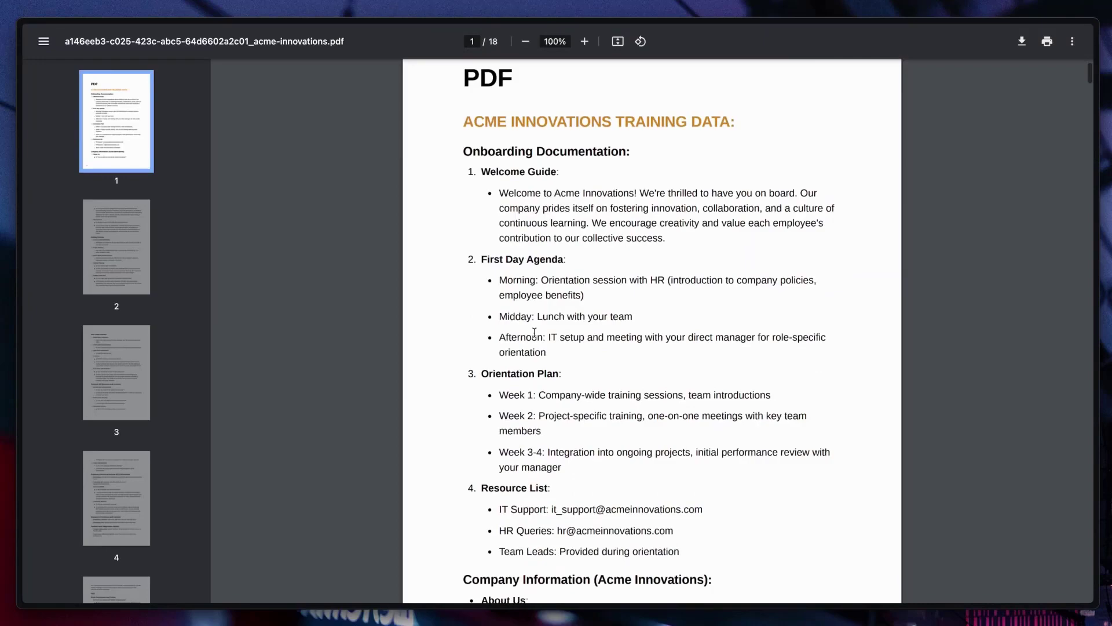
pyautogui.hotkey('ctrl', 'w')
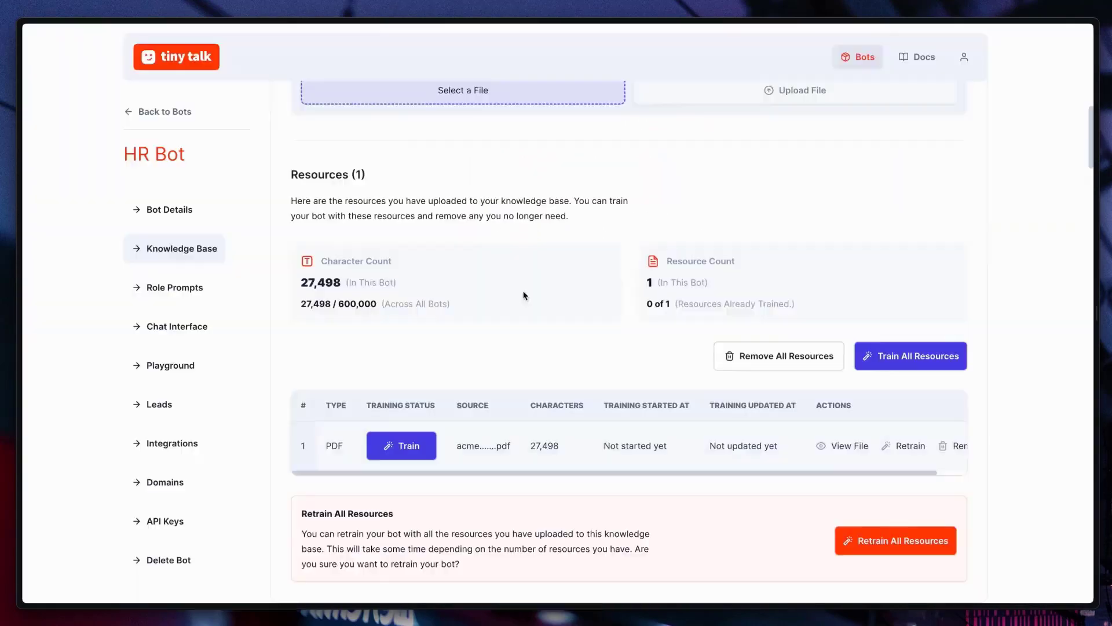
pyautogui.click(416, 446)
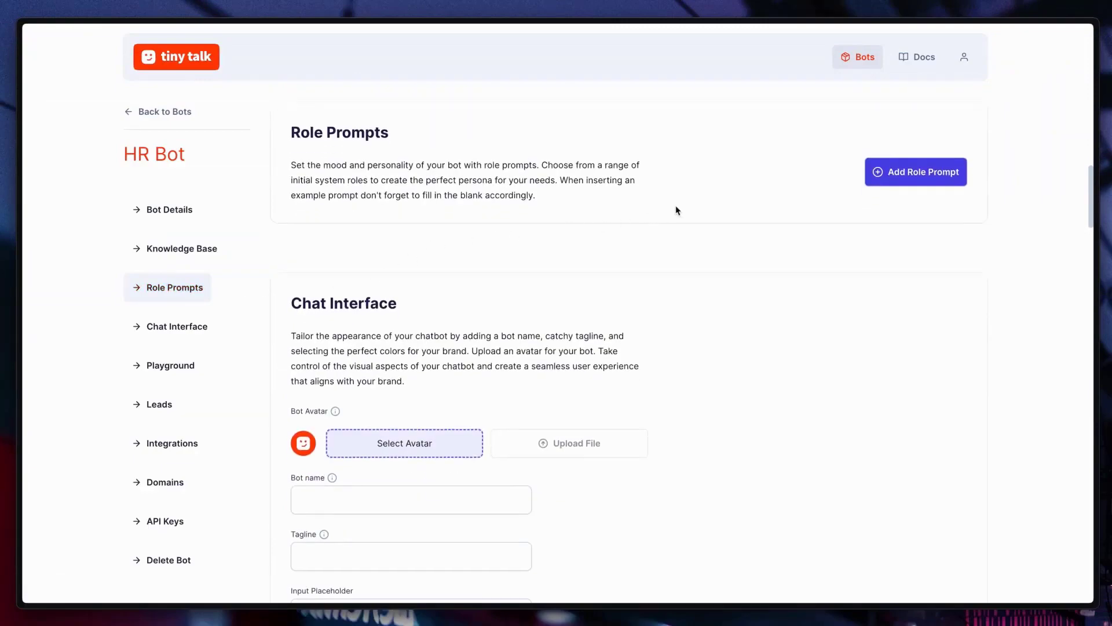
# Step: Add a System role prompt from the example, filling its blank with 'Acme Innovations'
pyautogui.click(910, 182)
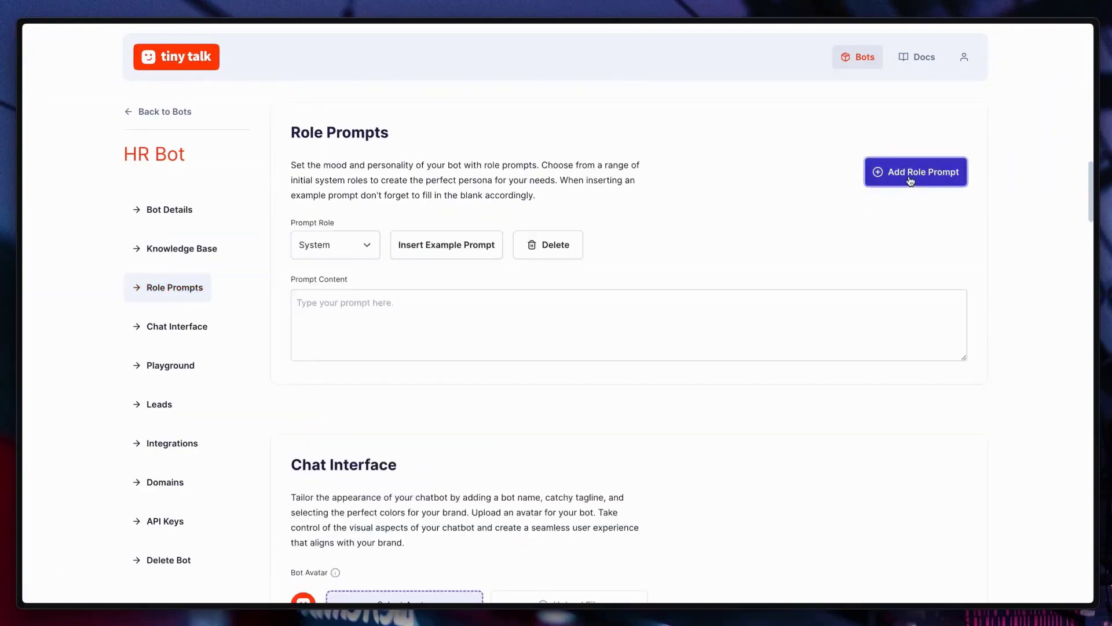
pyautogui.click(454, 252)
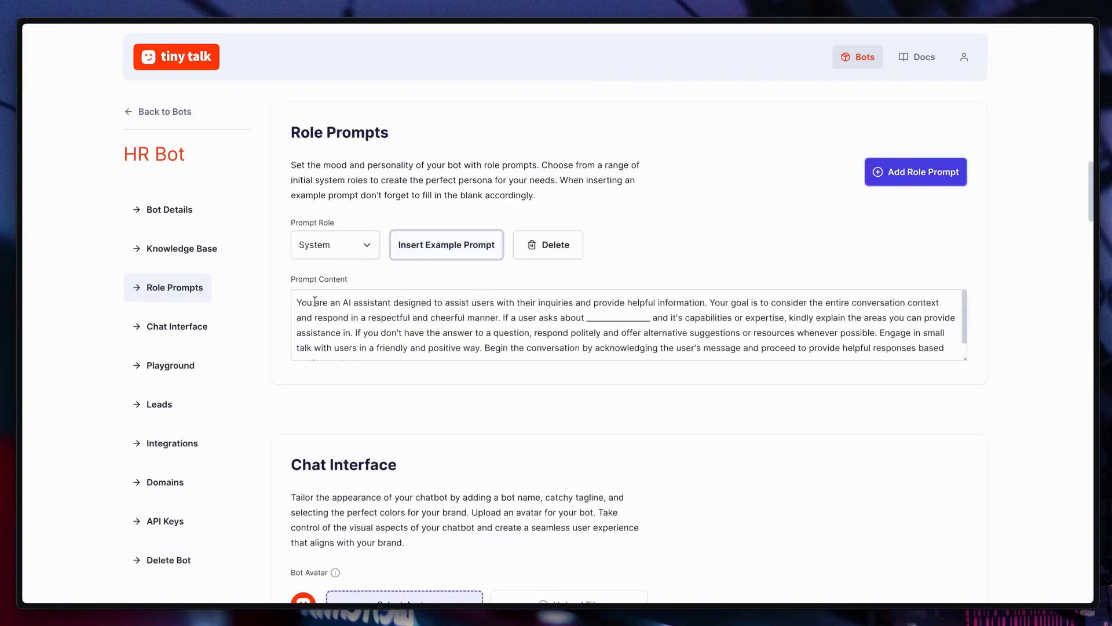
pyautogui.moveTo(315, 302); pyautogui.dragTo(695, 304)
pyautogui.click(695, 304)
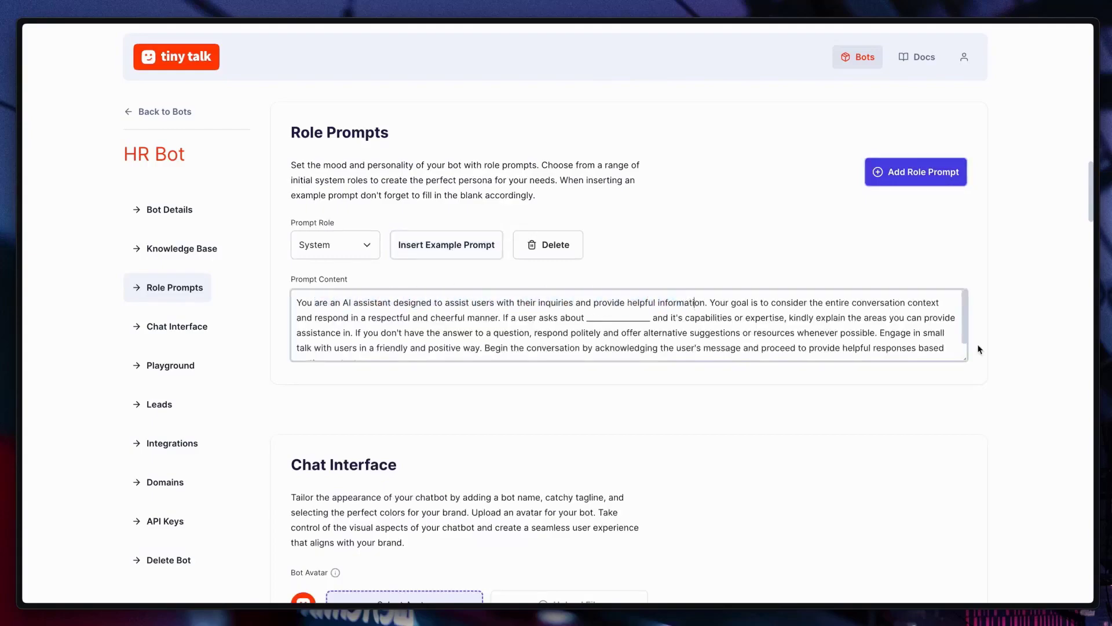
pyautogui.moveTo(964, 357); pyautogui.dragTo(964, 387)
pyautogui.click(588, 318)
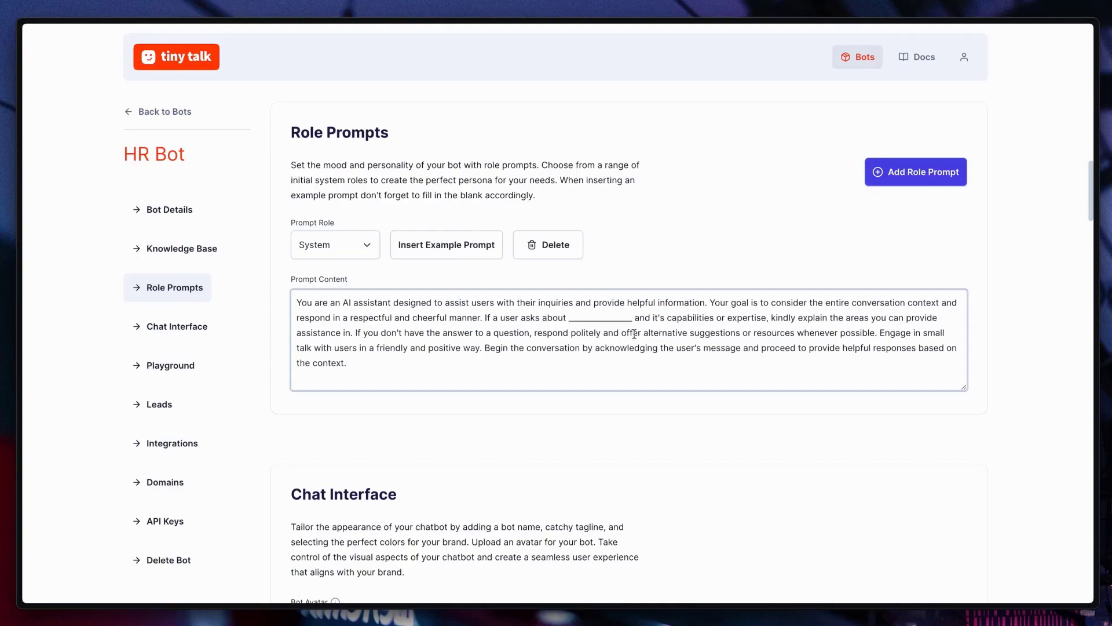
pyautogui.hotkey('ctrl', 'shift', 'Left')
pyautogui.write('Acme In')
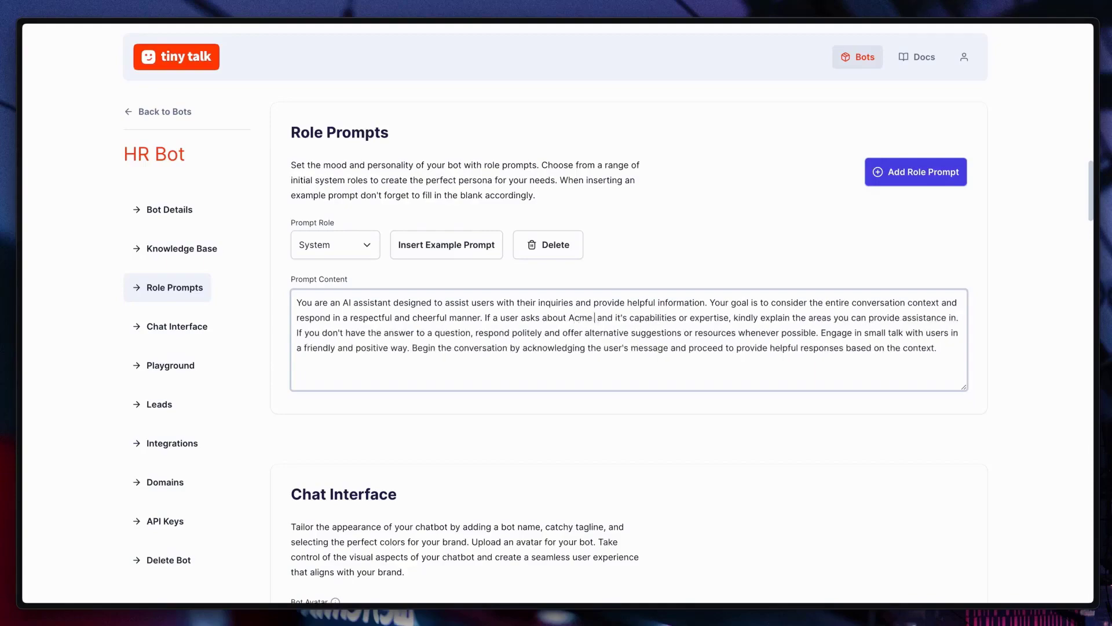
pyautogui.write('novations')
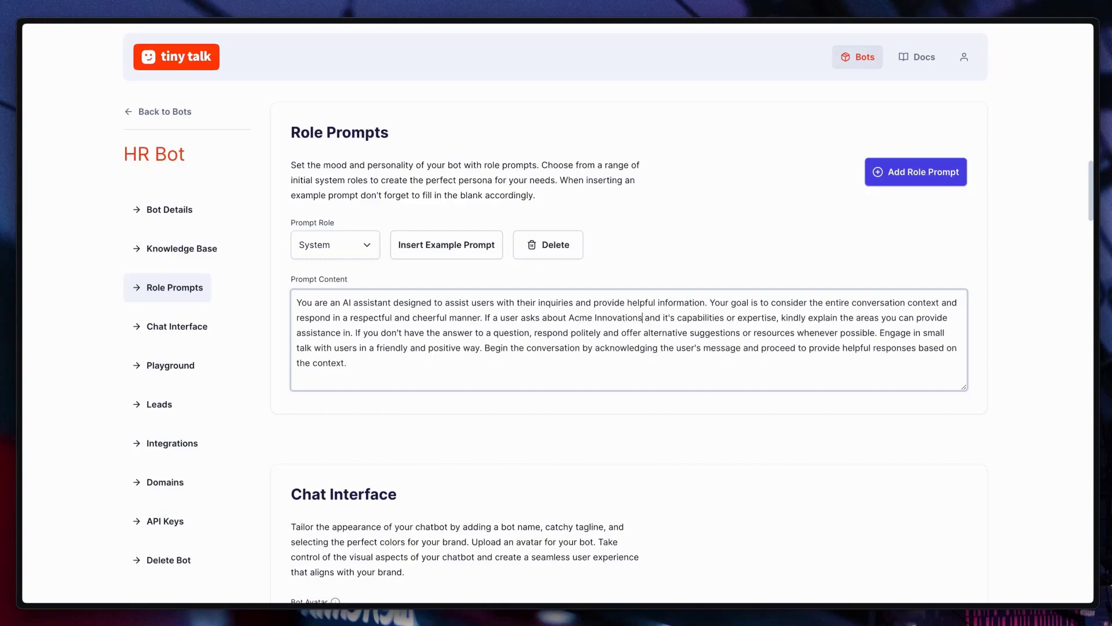
# Step: Set the bot's avatar to acme-logo-1.png
pyautogui.click(677, 432)
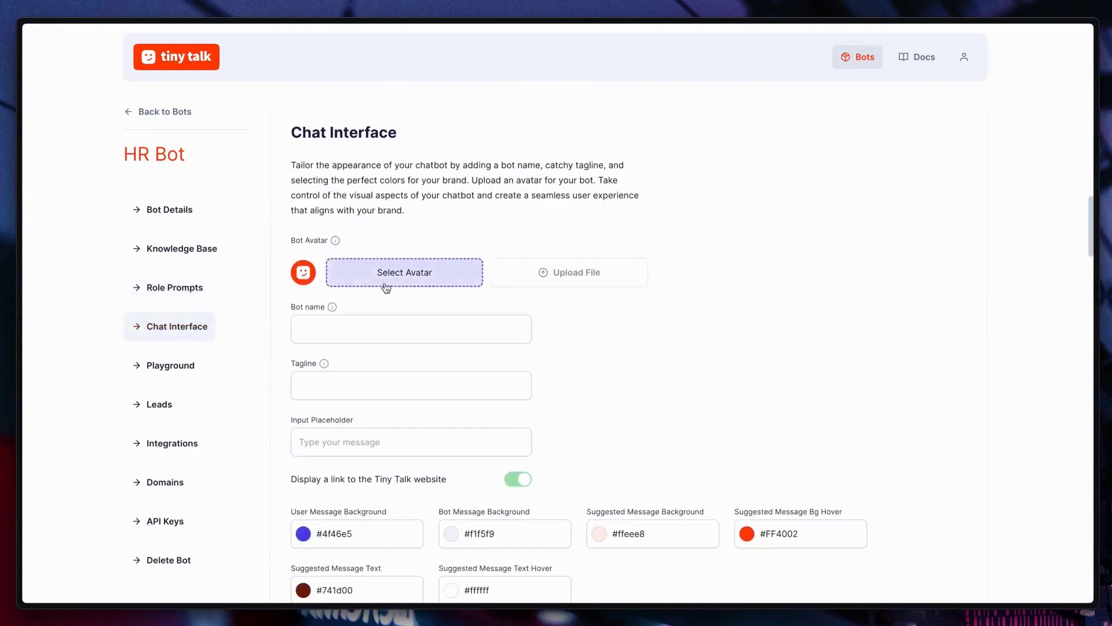
pyautogui.click(385, 288)
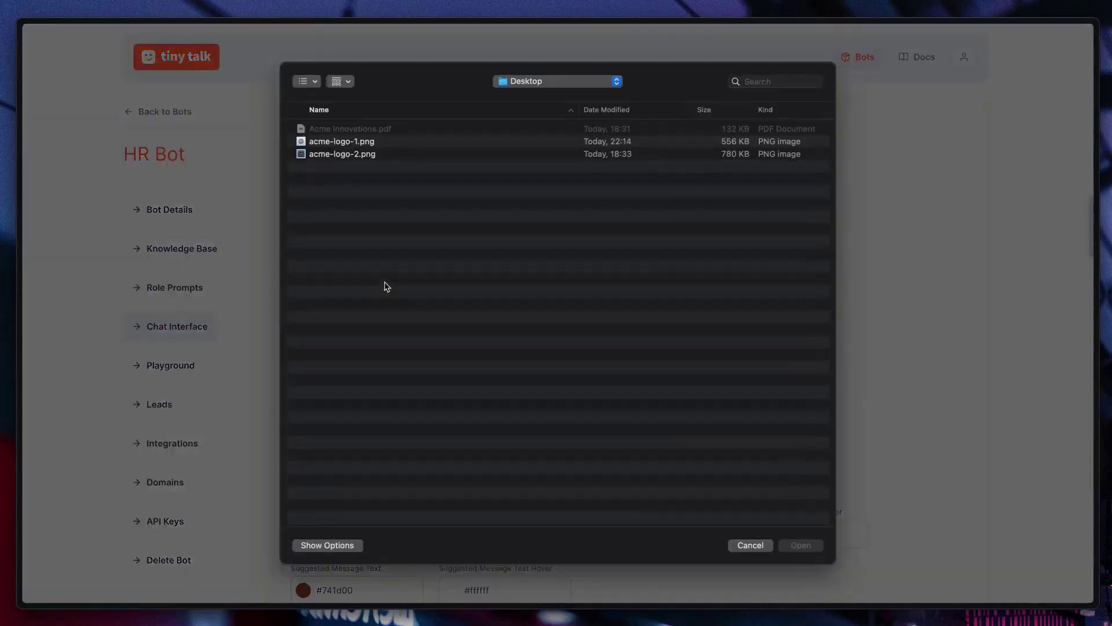
pyautogui.click(362, 142)
pyautogui.press('space')
pyautogui.press('space')
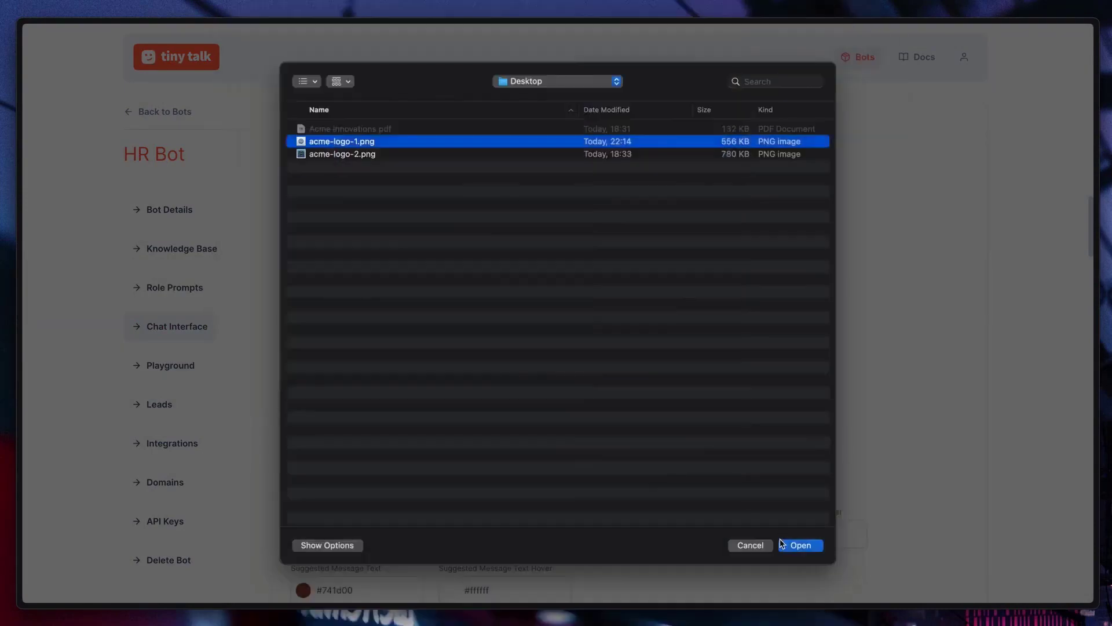
pyautogui.click(789, 543)
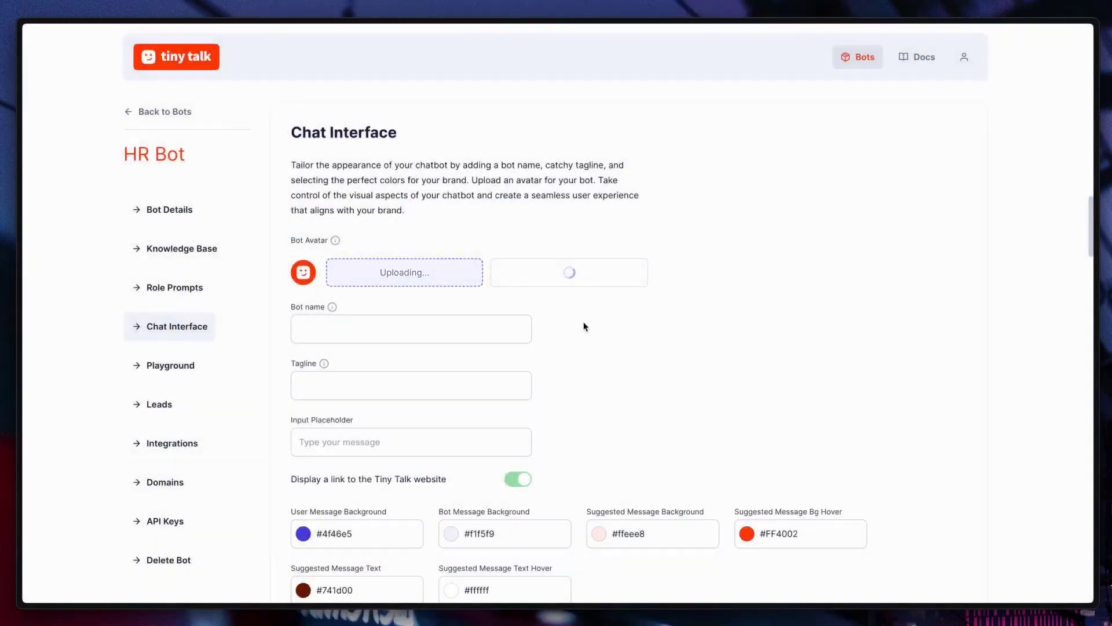
# Step: Name the bot 'Acme HR', tagline 'We are 24/7 available!', placeholder 'Let's get your questions answered'
pyautogui.click(386, 360)
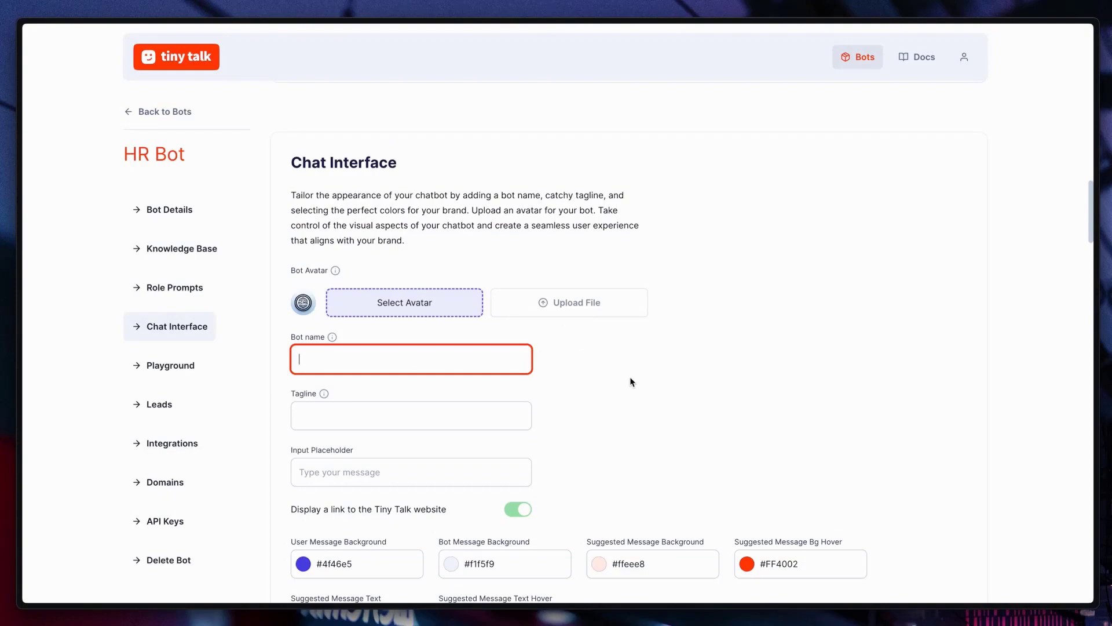
pyautogui.write('Acme HR')
pyautogui.press('Tab')
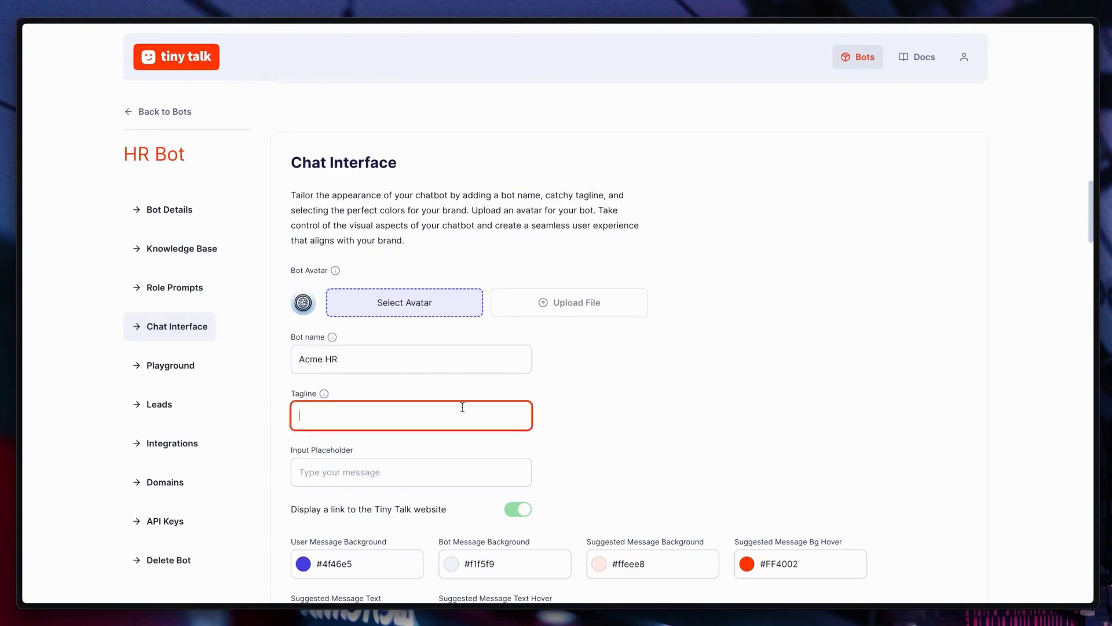
pyautogui.write('We are 24/7 available!')
pyautogui.scroll(-1, 628, 365)
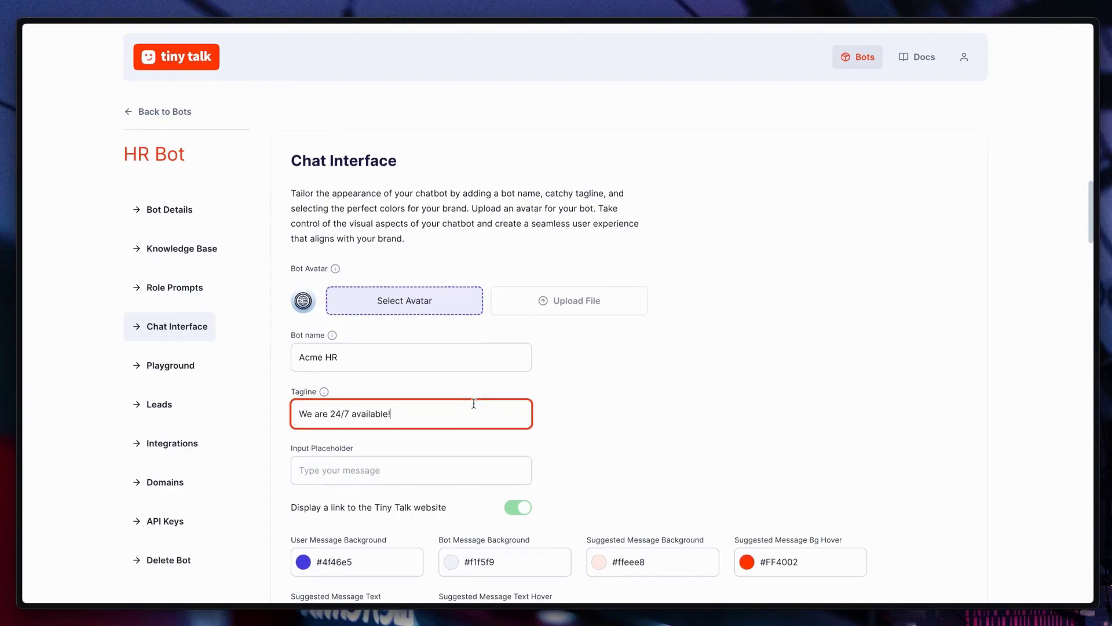
pyautogui.click(421, 459)
pyautogui.write('Let')
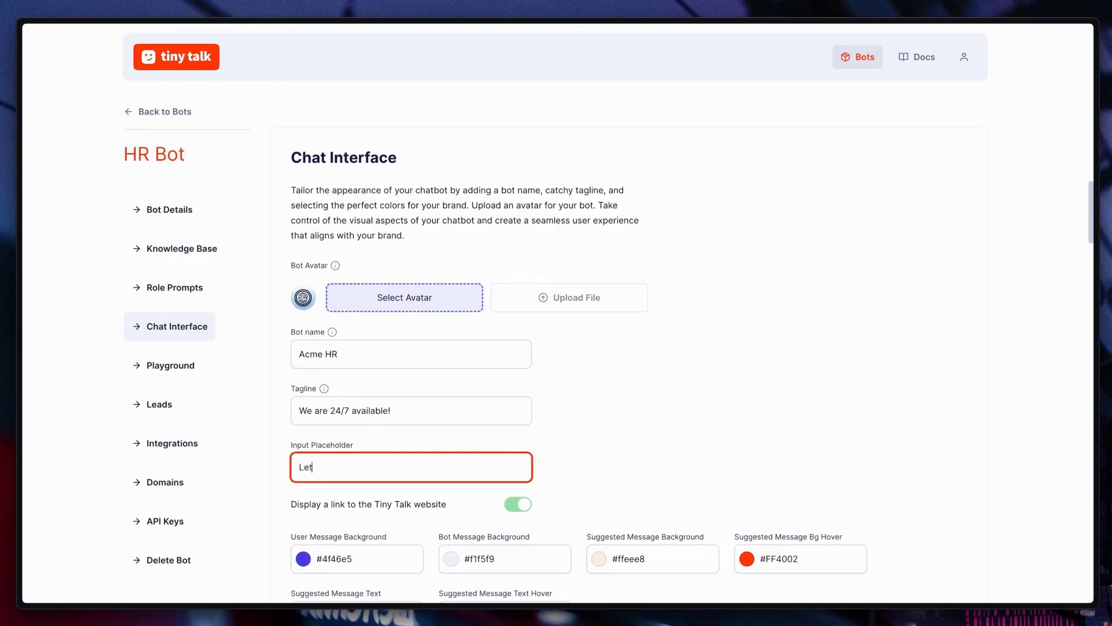
pyautogui.write("'s get your questions answered.")
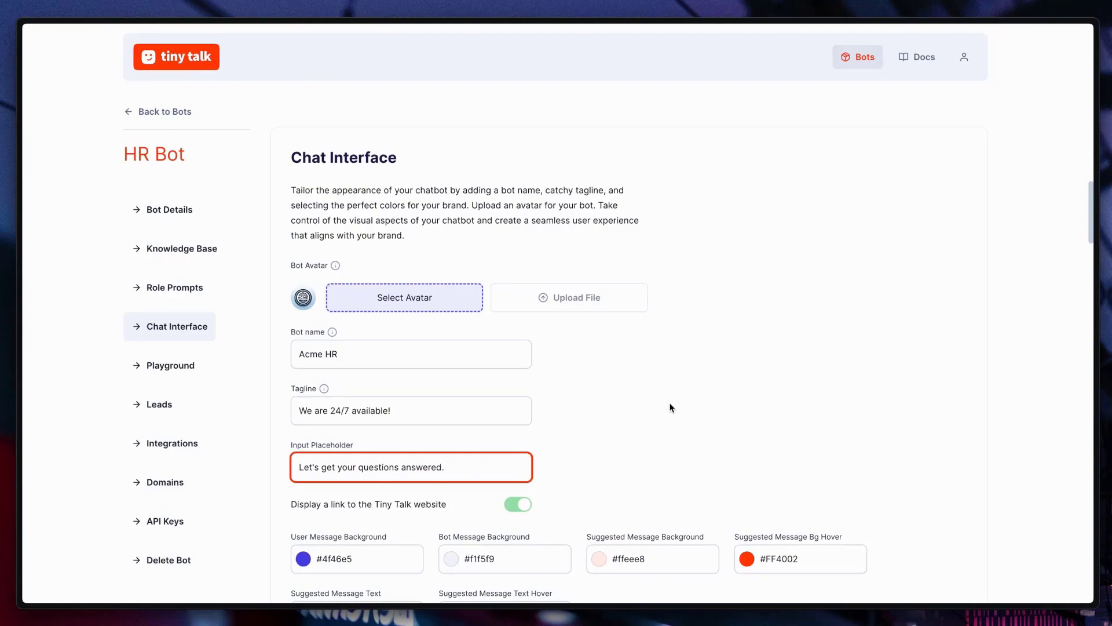
# Step: Set the user message background colour to the sky-blue preset #0284c7
pyautogui.scroll(-2, 695, 405)
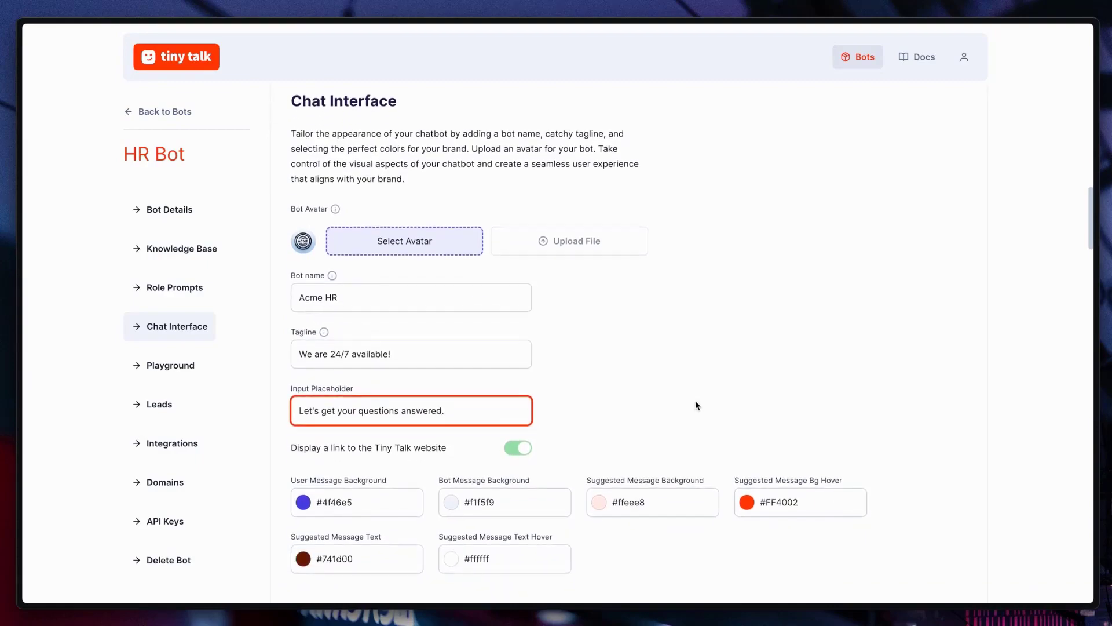
pyautogui.click(303, 502)
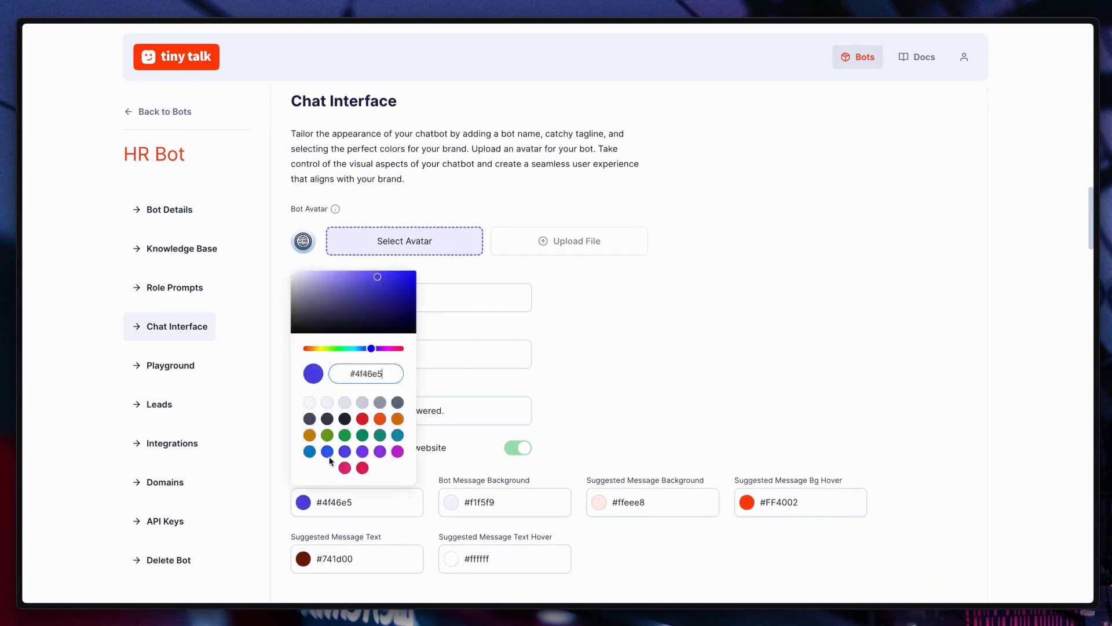
pyautogui.click(362, 419)
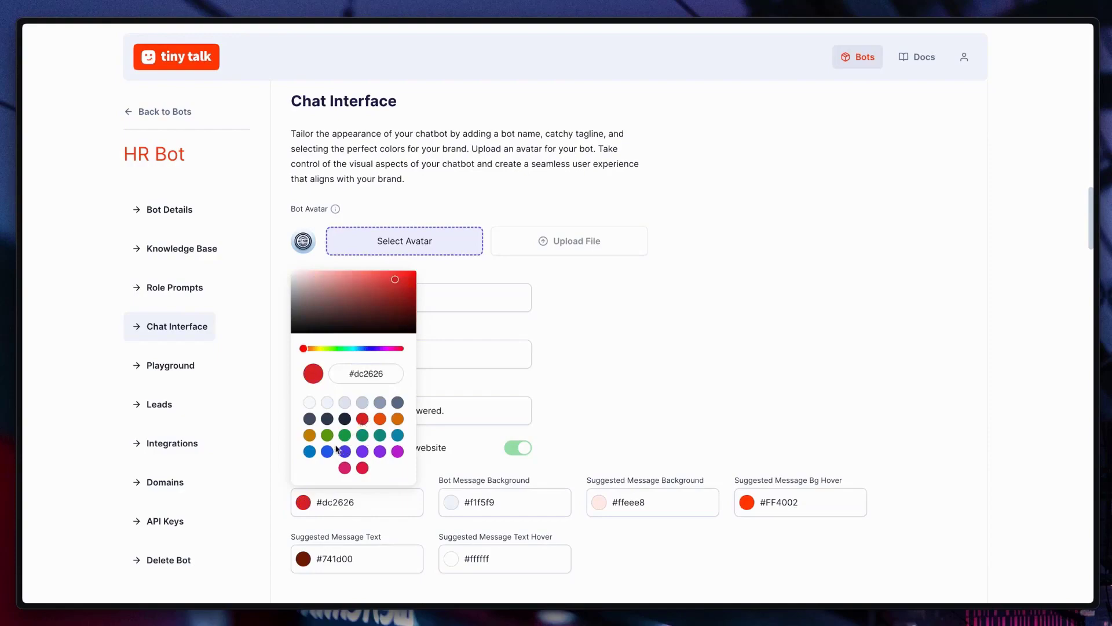
pyautogui.click(309, 451)
pyautogui.click(636, 414)
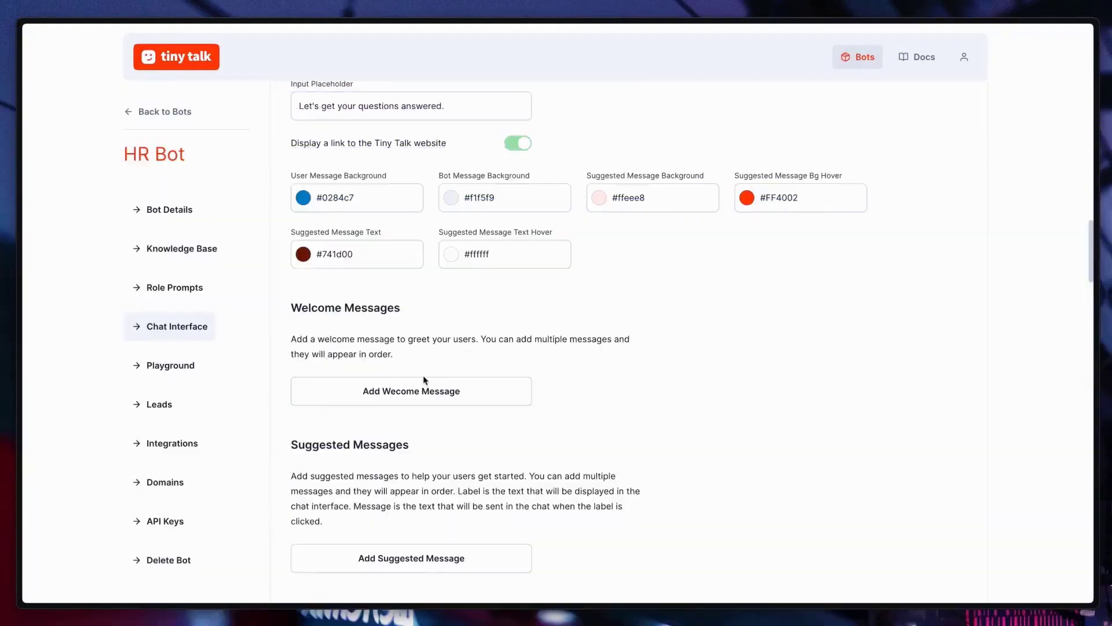
# Step: Add a welcome message greeting users to Acme HR, pasted from the clipboard
pyautogui.click(438, 396)
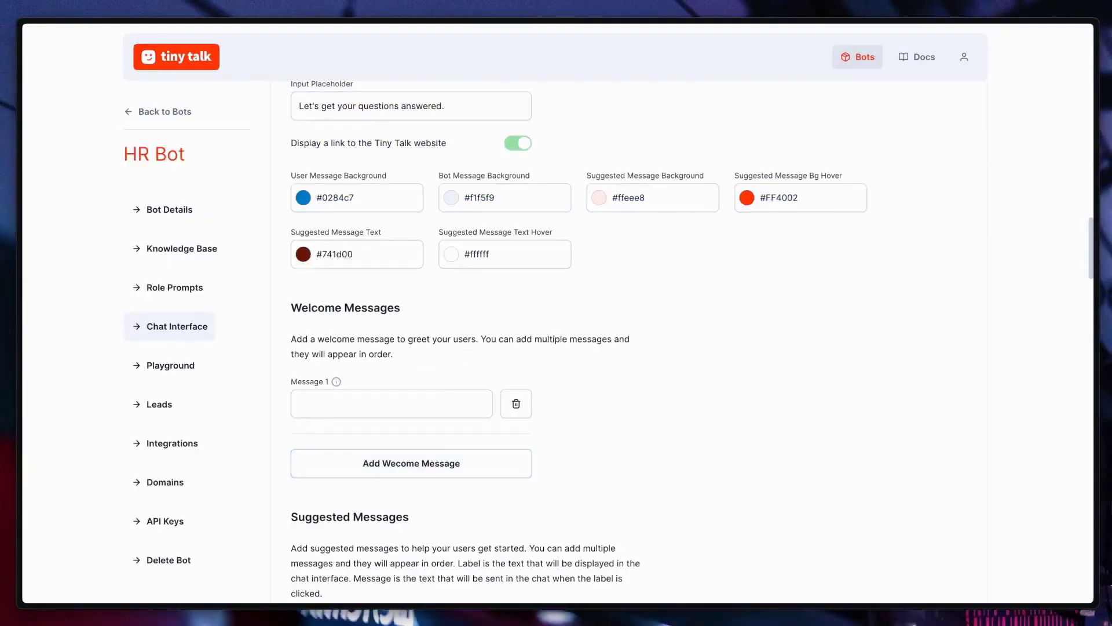
pyautogui.click(424, 397)
pyautogui.hotkey('ctrl', 'v')
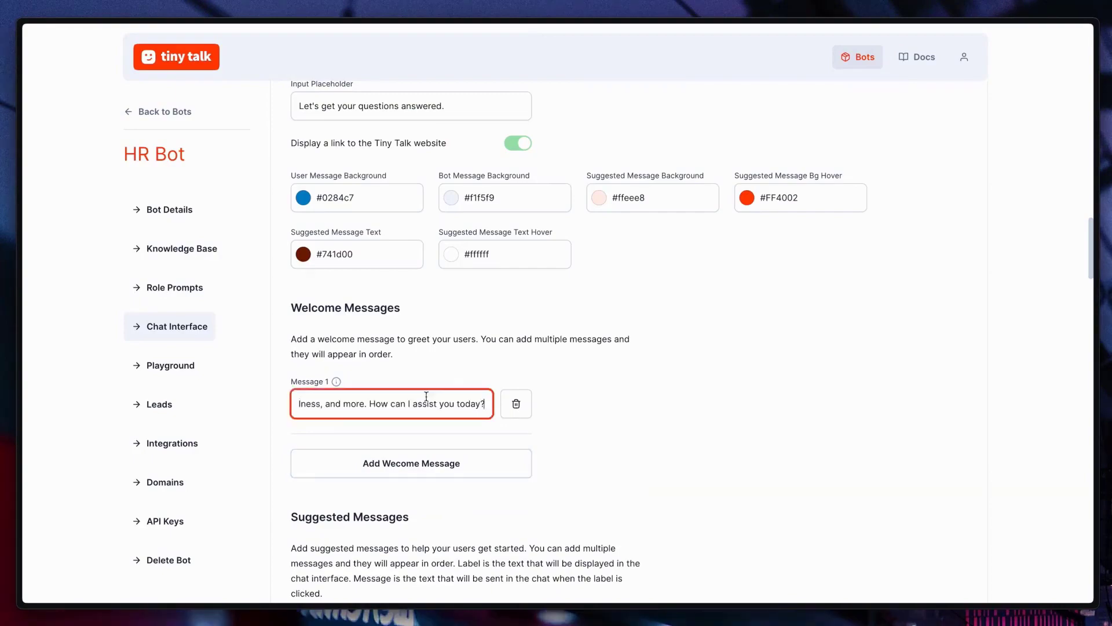
pyautogui.click(608, 397)
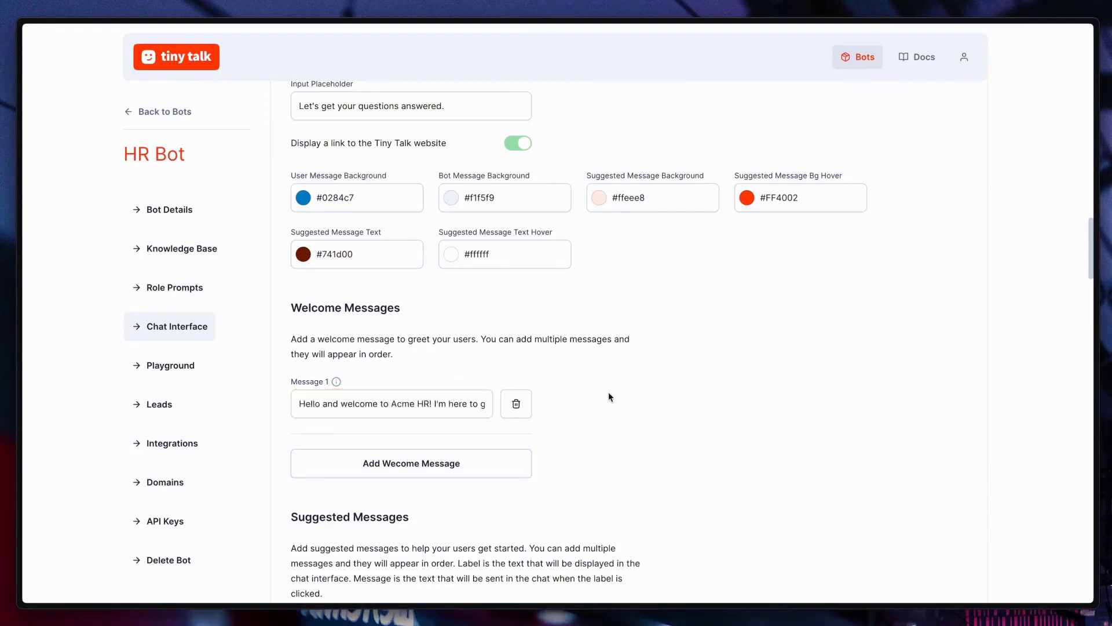
# Step: Add an 'Annual leave' suggested message with its pasted annual leave question
pyautogui.scroll(-1, 620, 395)
pyautogui.scroll(-5, 621, 395)
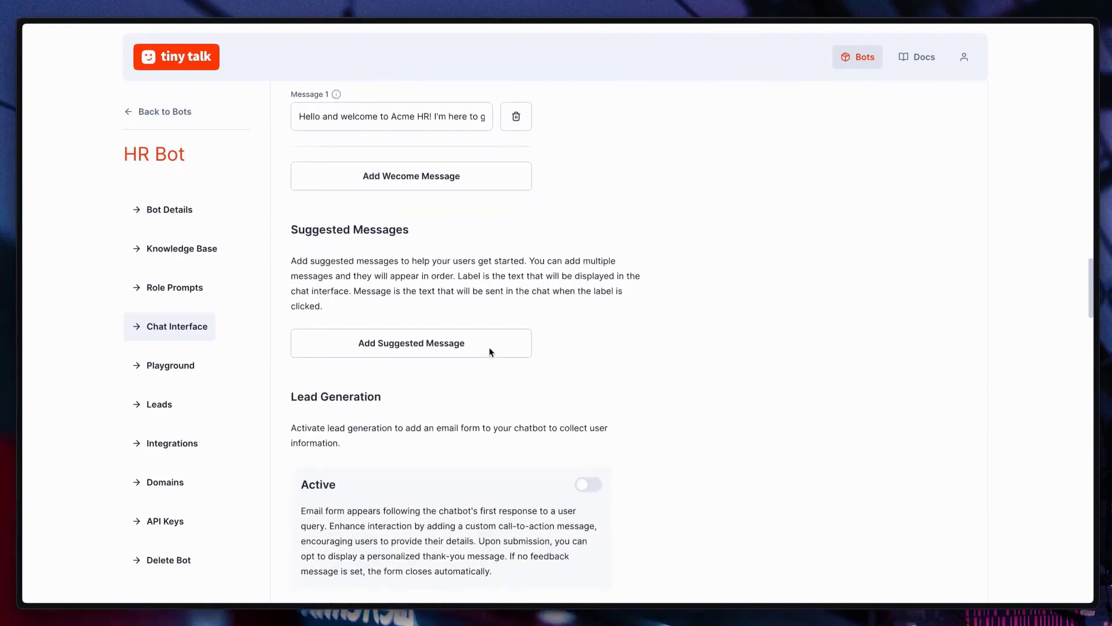
pyautogui.click(493, 348)
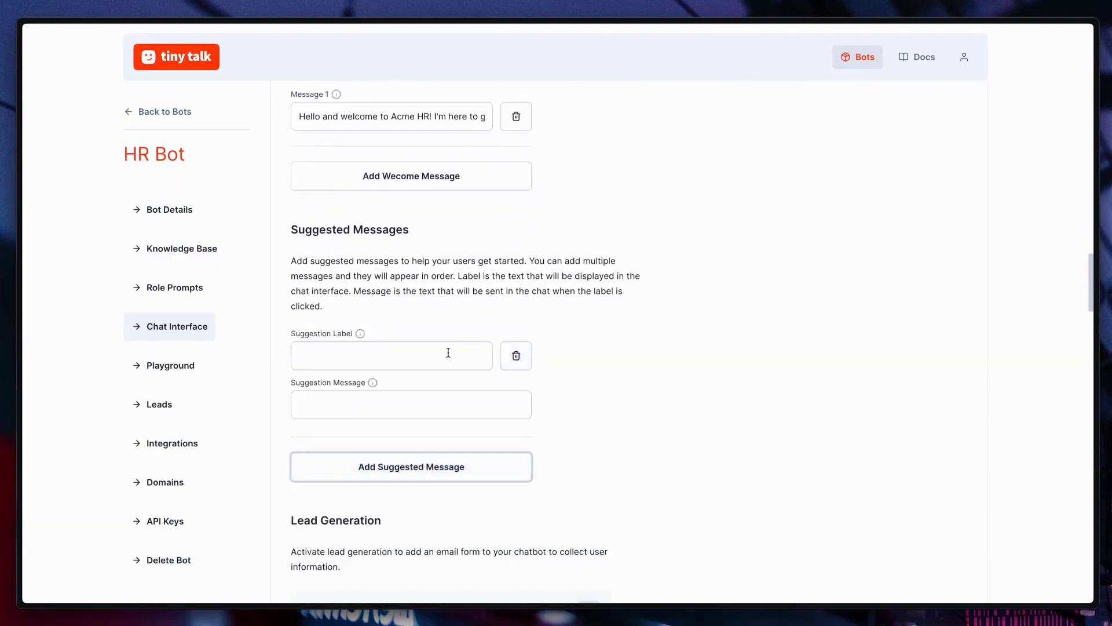
pyautogui.click(442, 353)
pyautogui.write('Annau')
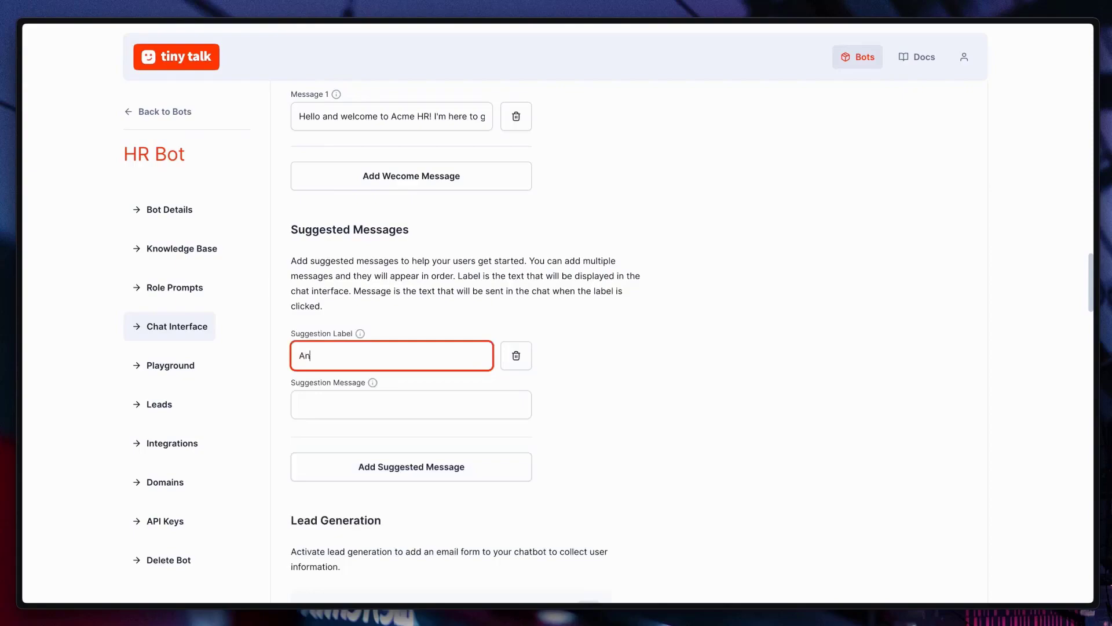
pyautogui.press('BackSpace')
pyautogui.write('ual leave')
pyautogui.press('Tab')
pyautogui.write('How do I apply for annual leave?')
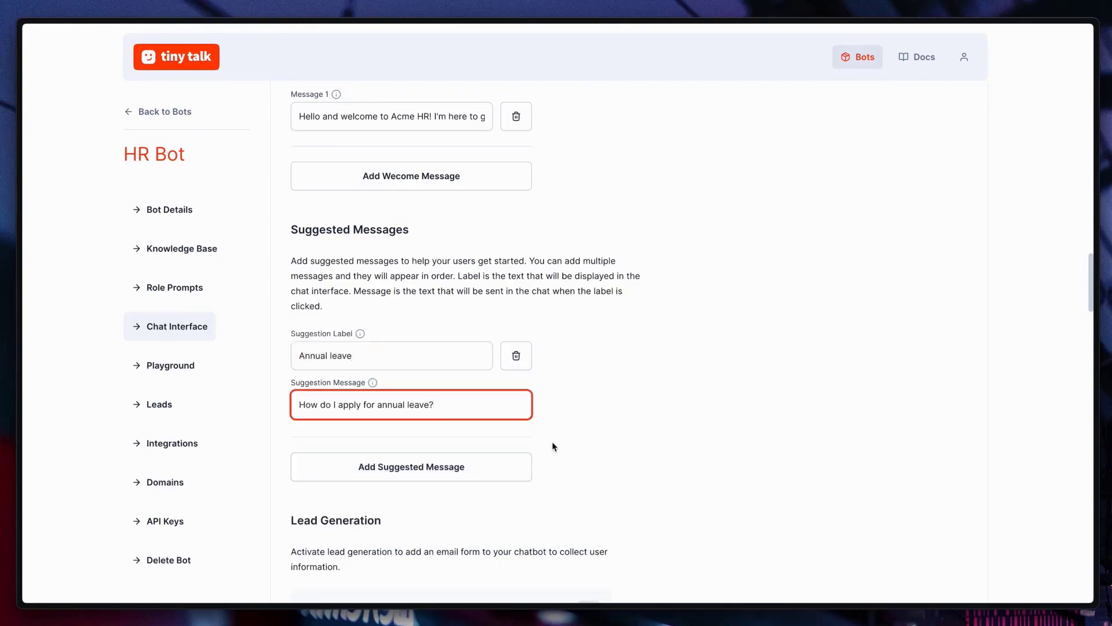
# Step: Add a 'Health benefits' suggestion with the message 'What are the health benefits?'
pyautogui.click(516, 467)
pyautogui.write('Health benefits')
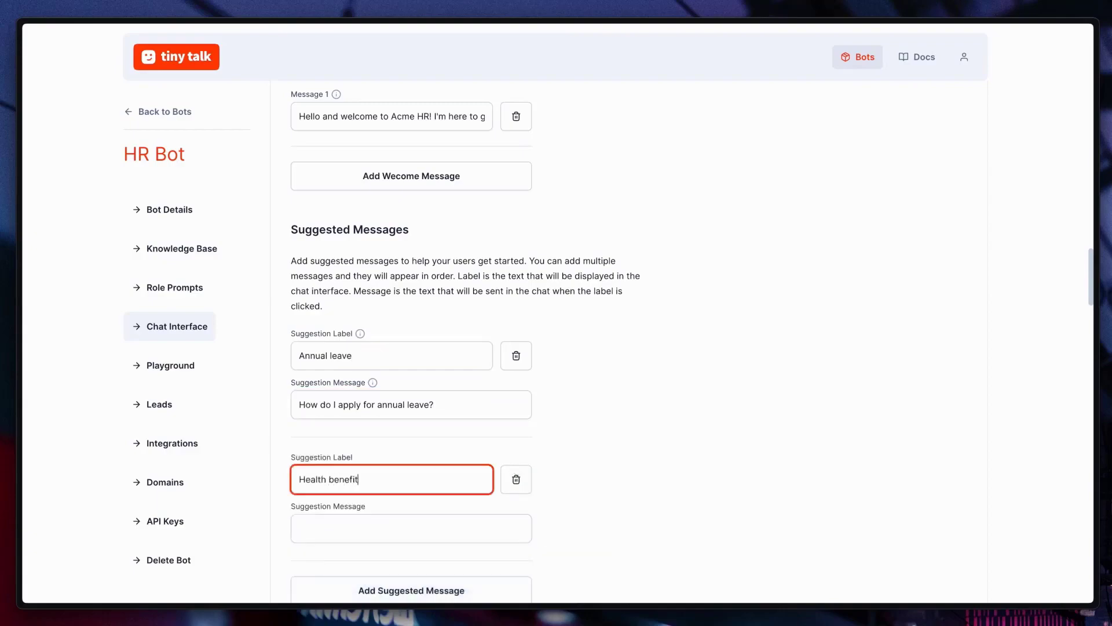
pyautogui.press('Tab')
pyautogui.write('What are the health benefits?')
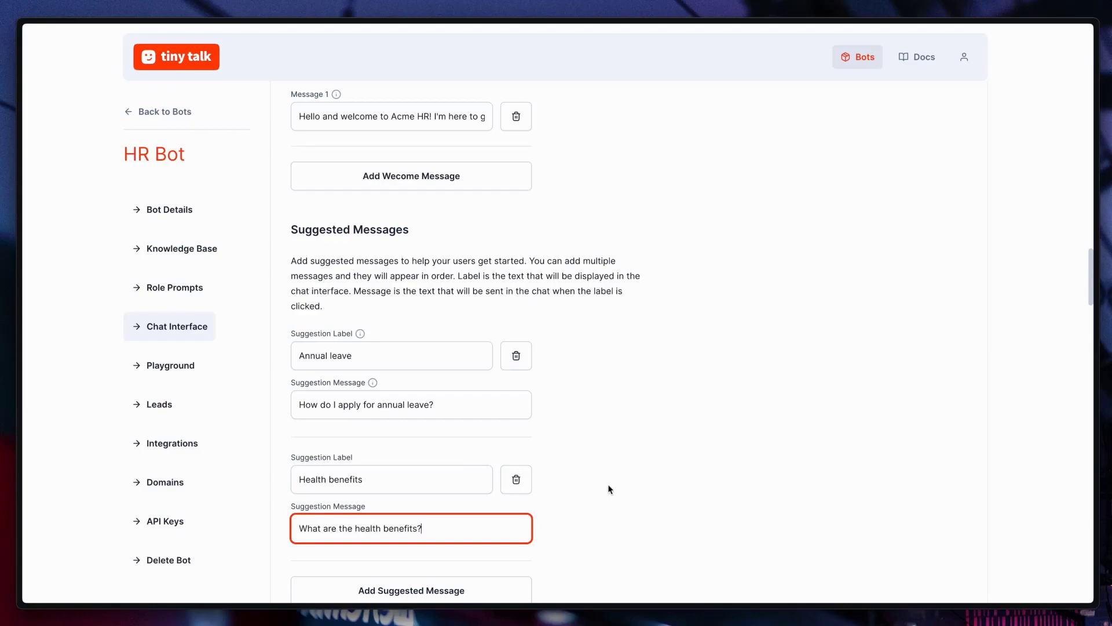
pyautogui.click(641, 487)
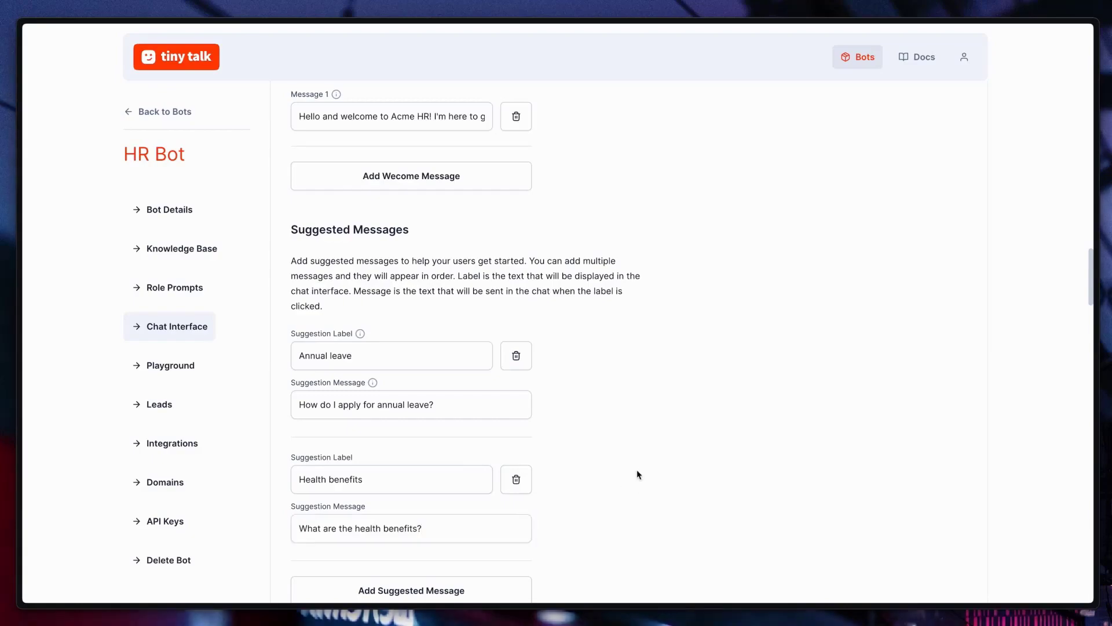
# Step: Enable lead generation with call-to-action 'Fill in the form below if you'd like us to contact you' and feedback 'Thanks, talk to you soon!'
pyautogui.scroll(-6, 639, 474)
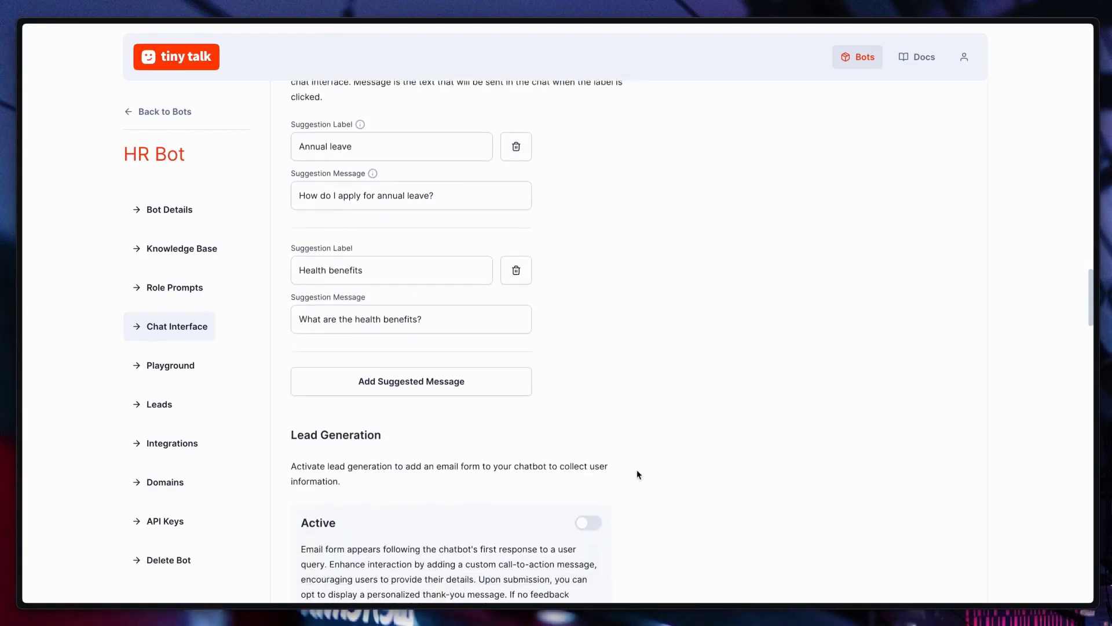
pyautogui.scroll(-1, 637, 472)
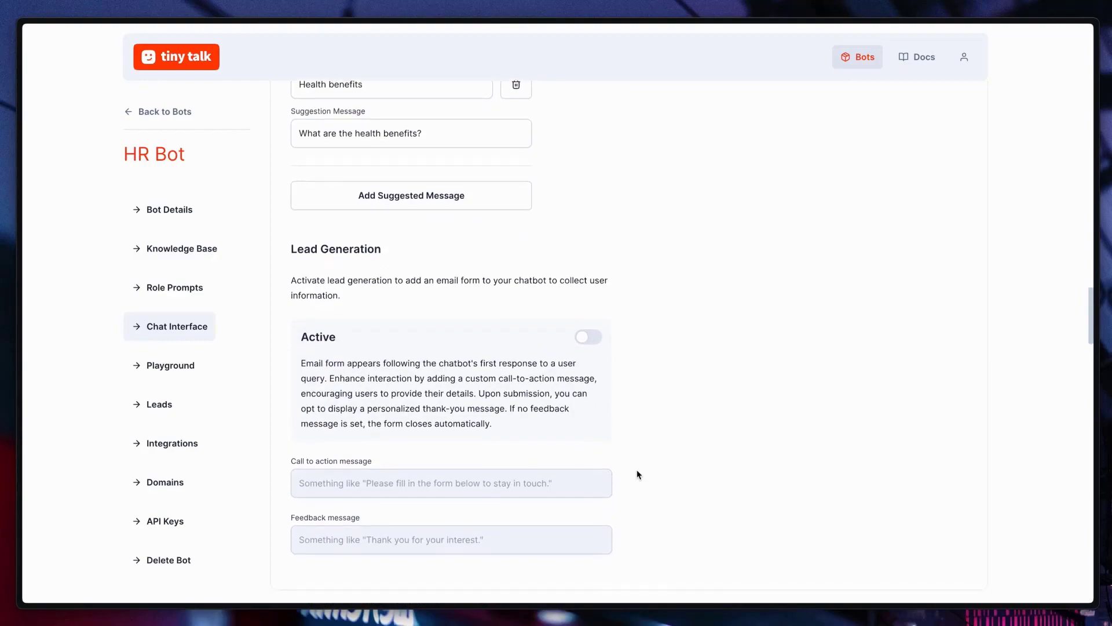
pyautogui.click(592, 313)
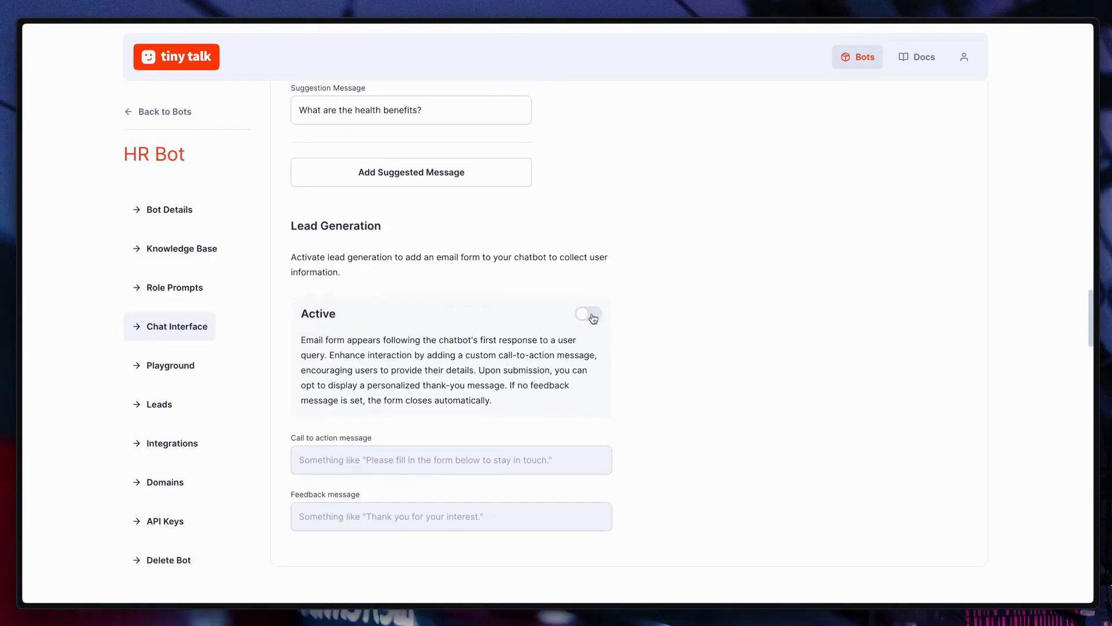
pyautogui.click(474, 460)
pyautogui.write('F')
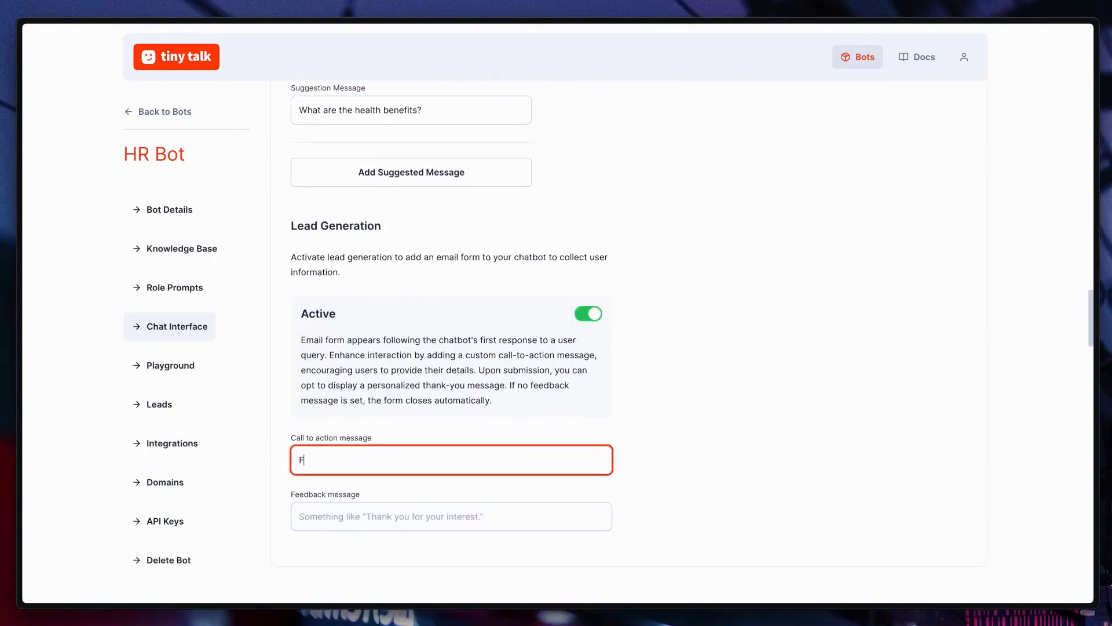
pyautogui.write("ill in the form below if you'd like us to contact you")
pyautogui.click(451, 516)
pyautogui.write('Thanks! talk to you soon!')
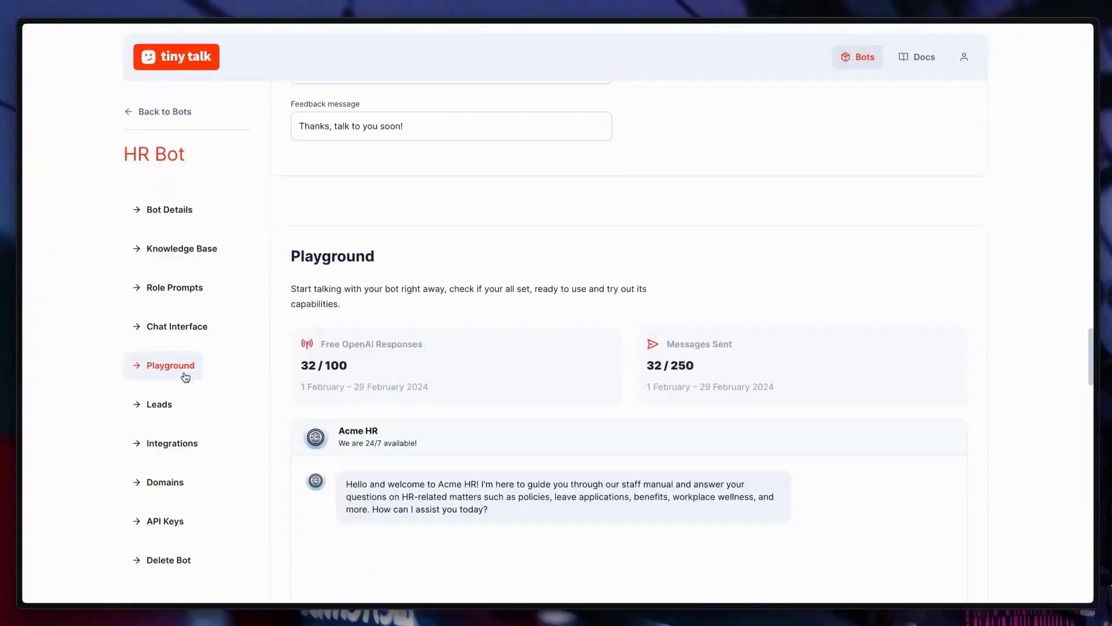
# Step: In the Playground, ask about annual leave and submit a contact email through the lead form
pyautogui.click(185, 376)
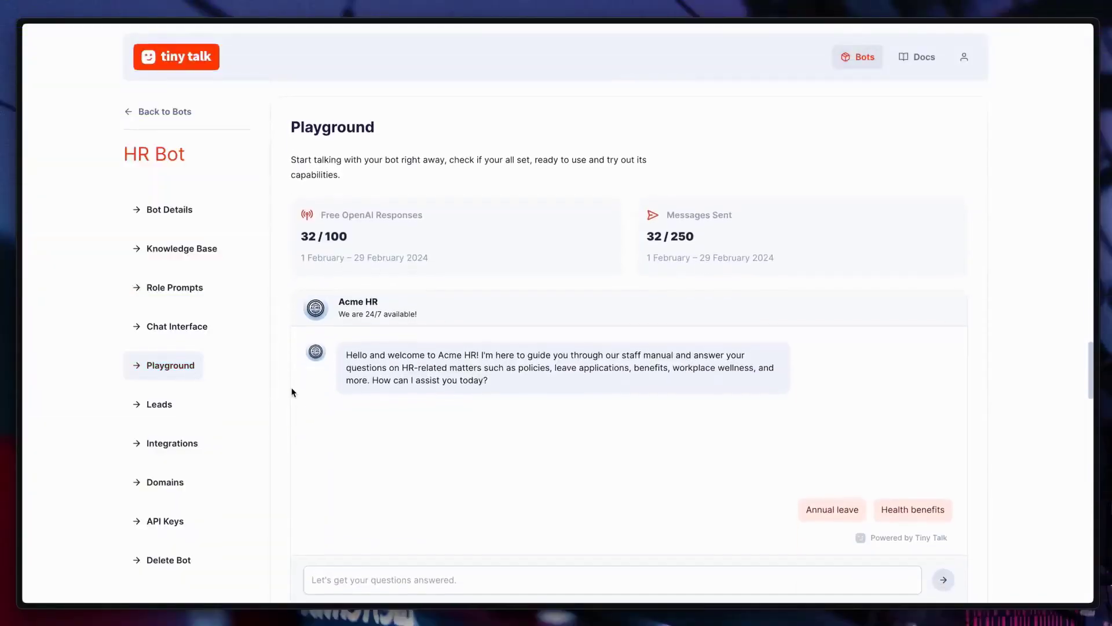
pyautogui.click(835, 508)
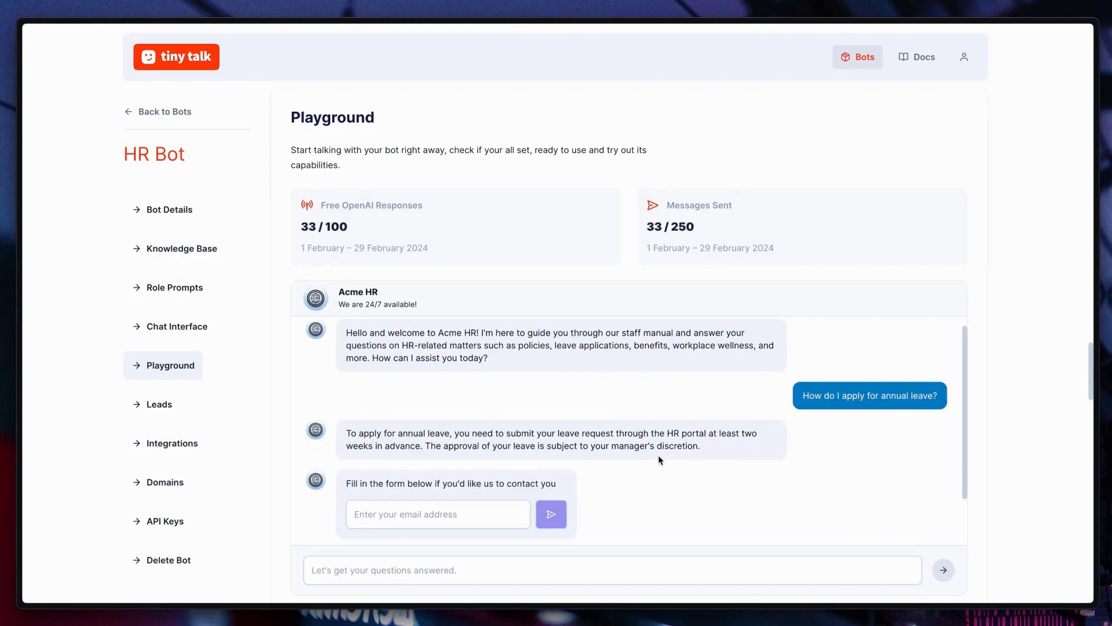
pyautogui.click(456, 460)
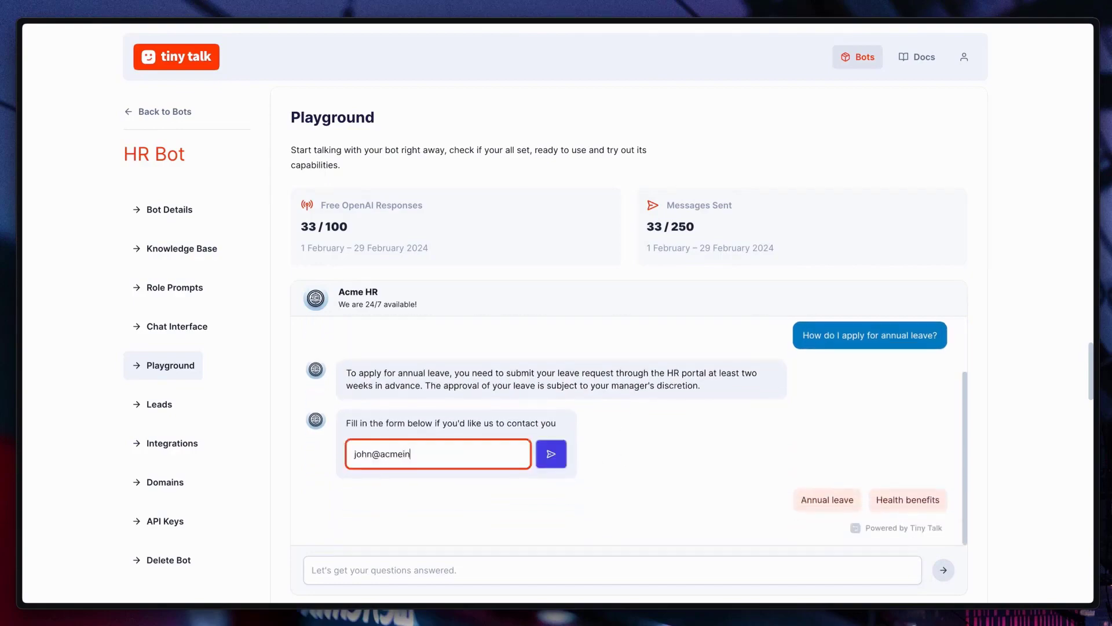
pyautogui.click(551, 455)
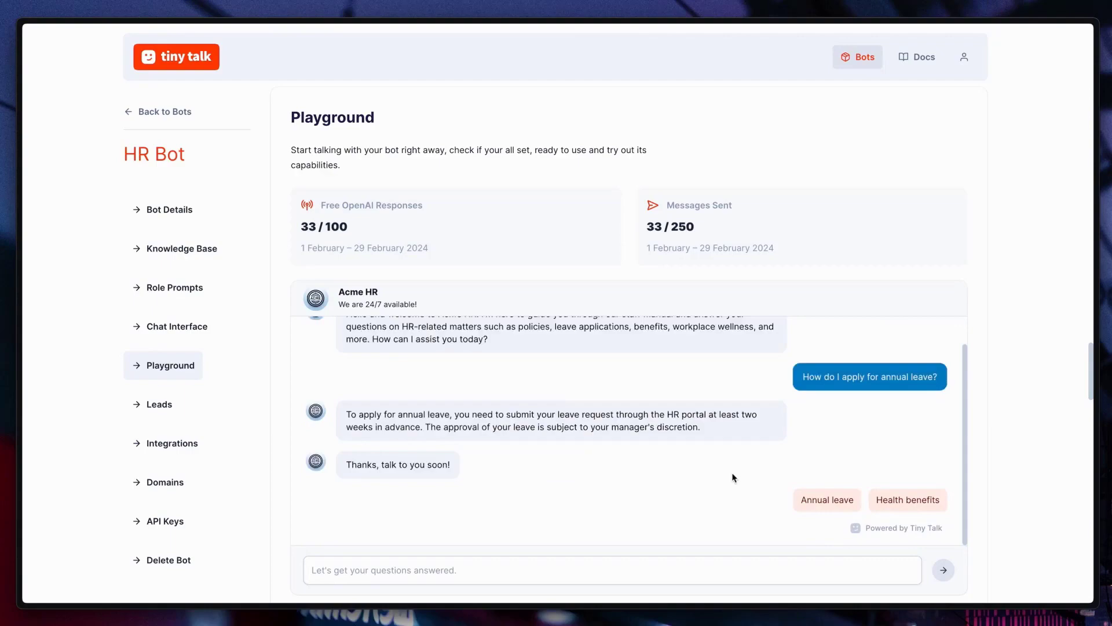
# Step: Ask the bot about health benefits, then send it a question about IT support
pyautogui.click(898, 500)
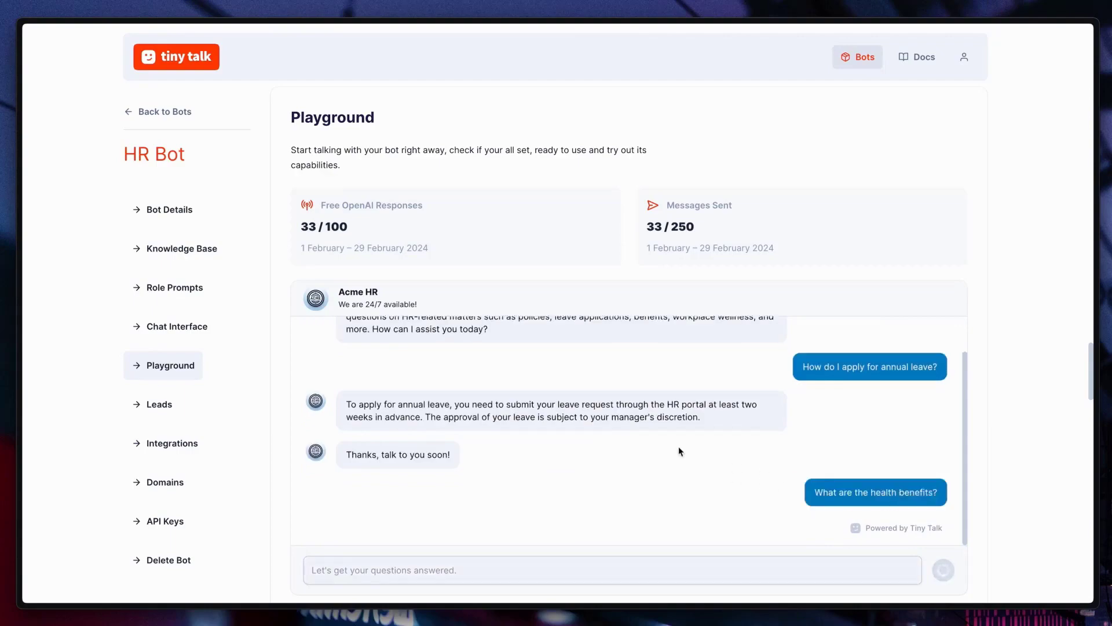
pyautogui.click(634, 555)
pyautogui.write('How to solve my IT rel')
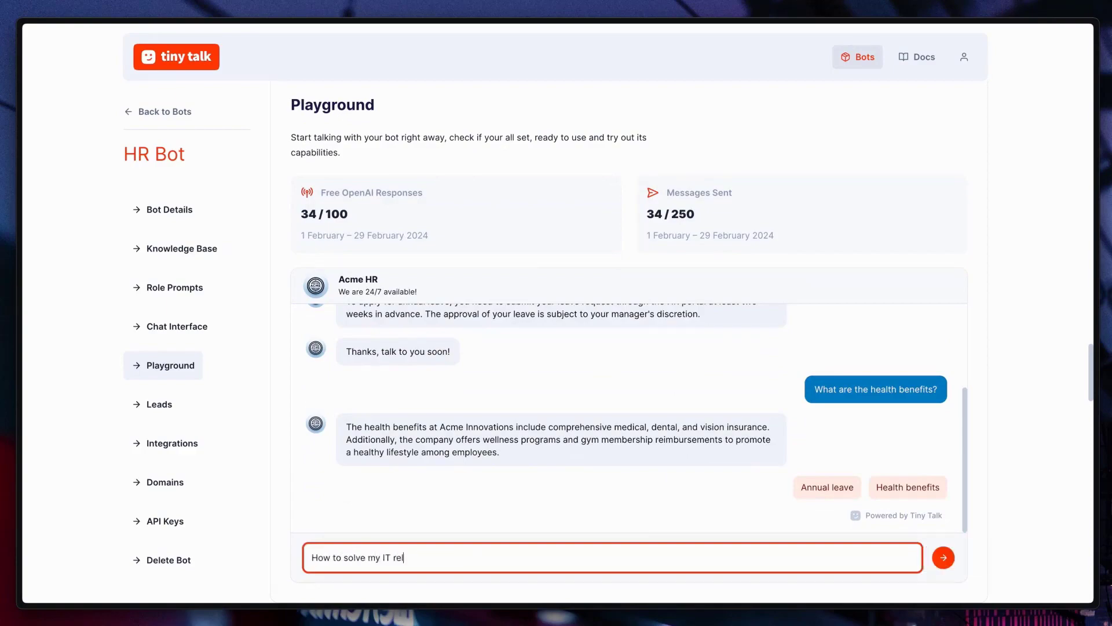
pyautogui.press('Return')
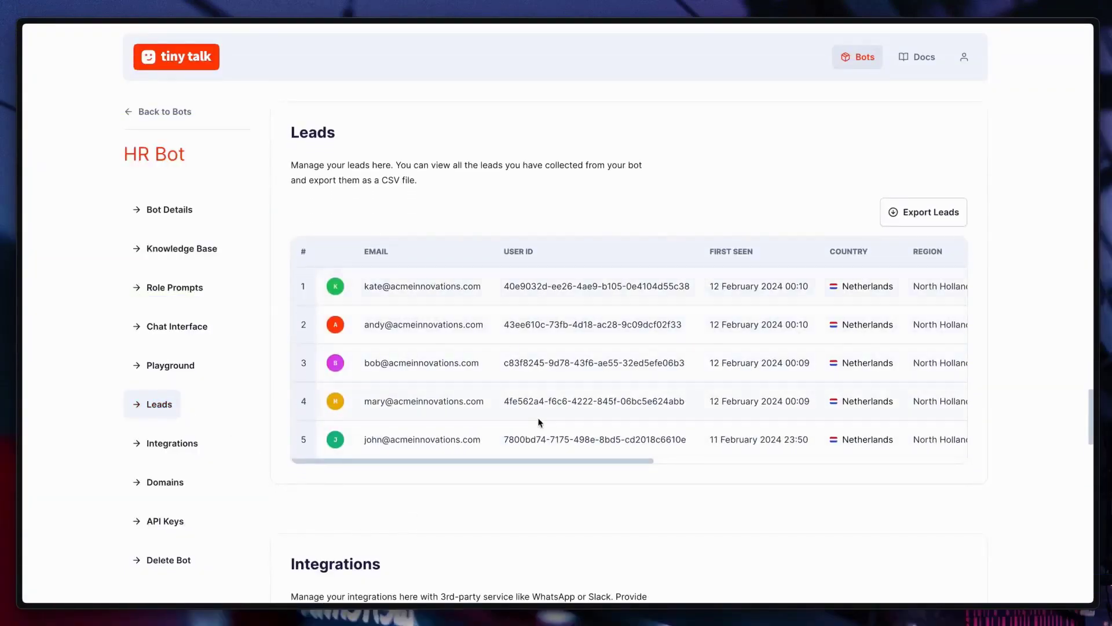
# Step: Scroll through HR Bot's leads table columns and export the five leads as a CSV file
pyautogui.moveTo(527, 463); pyautogui.dragTo(861, 462)
pyautogui.click(919, 215)
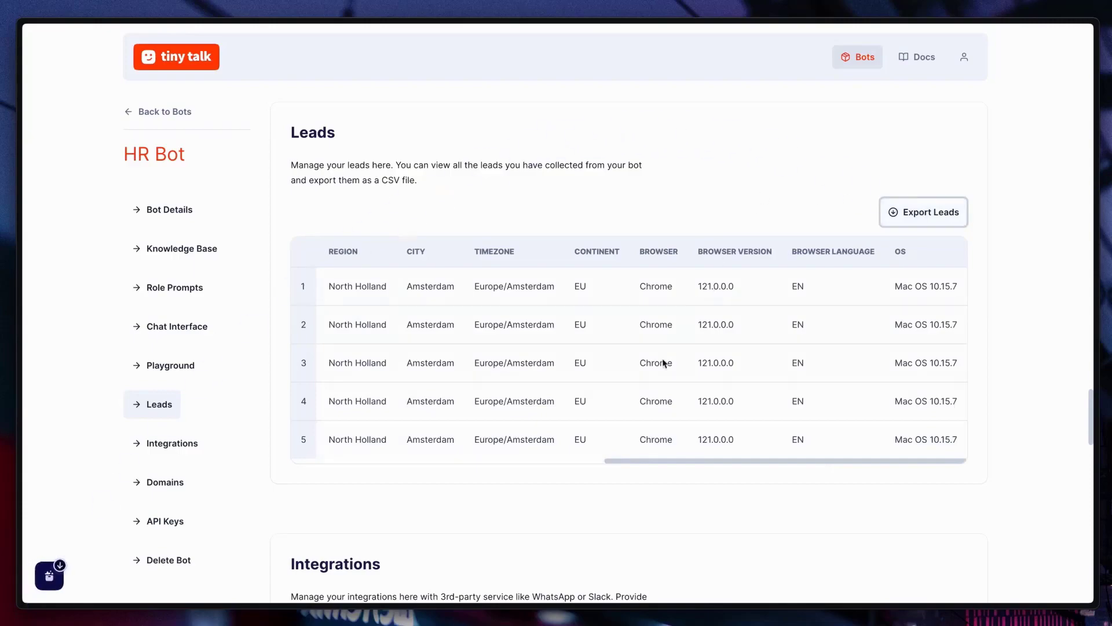
pyautogui.moveTo(666, 459); pyautogui.dragTo(332, 470)
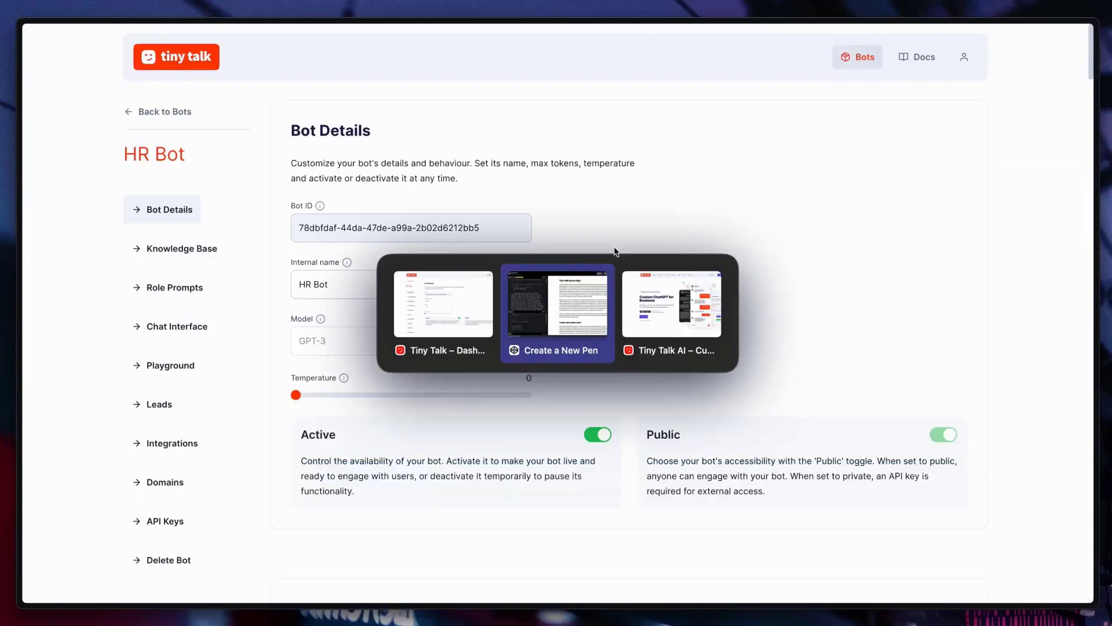
pyautogui.hotkey('alt', 'Tab')
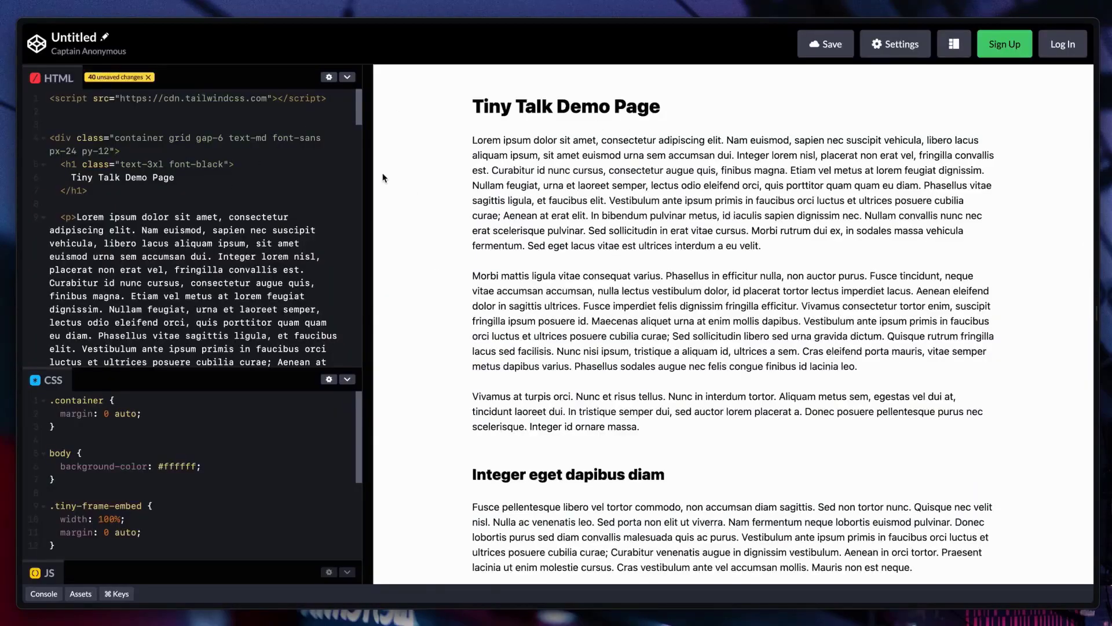
# Step: Find the INSERT CHATBOT comment in CodePen's HTML, then return to the Tiny Talk website
pyautogui.scroll(-3, 202, 240)
pyautogui.scroll(-5, 202, 240)
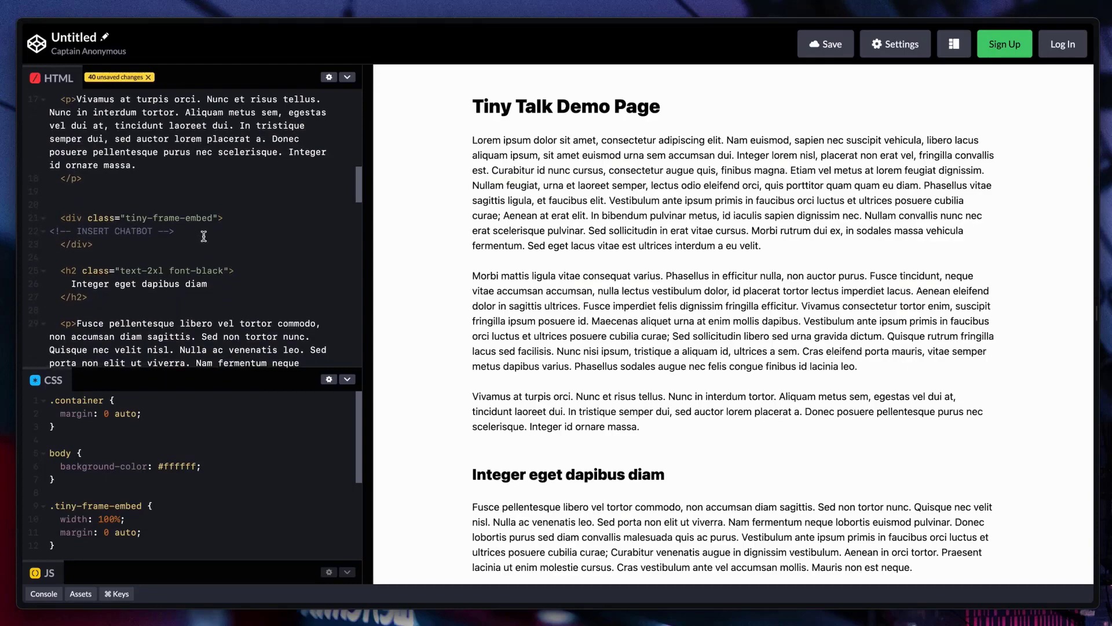
pyautogui.hotkey('alt', 'Tab')
pyautogui.press('Tab')
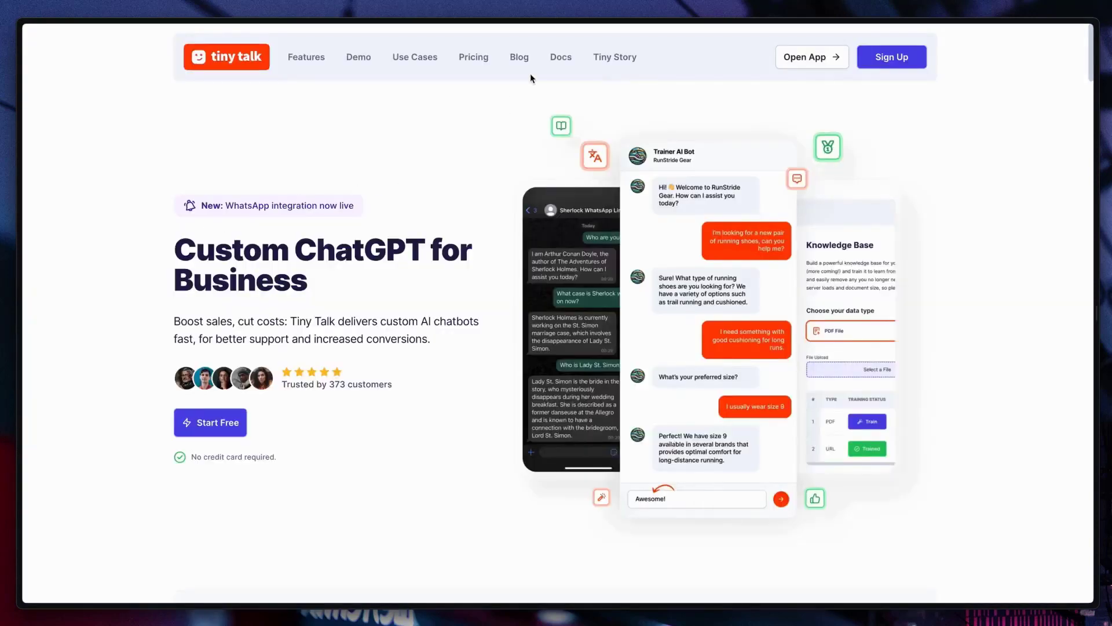
# Step: Copy the iframe code from the Embed As Frame section of the Embed & Integrate docs
pyautogui.click(552, 58)
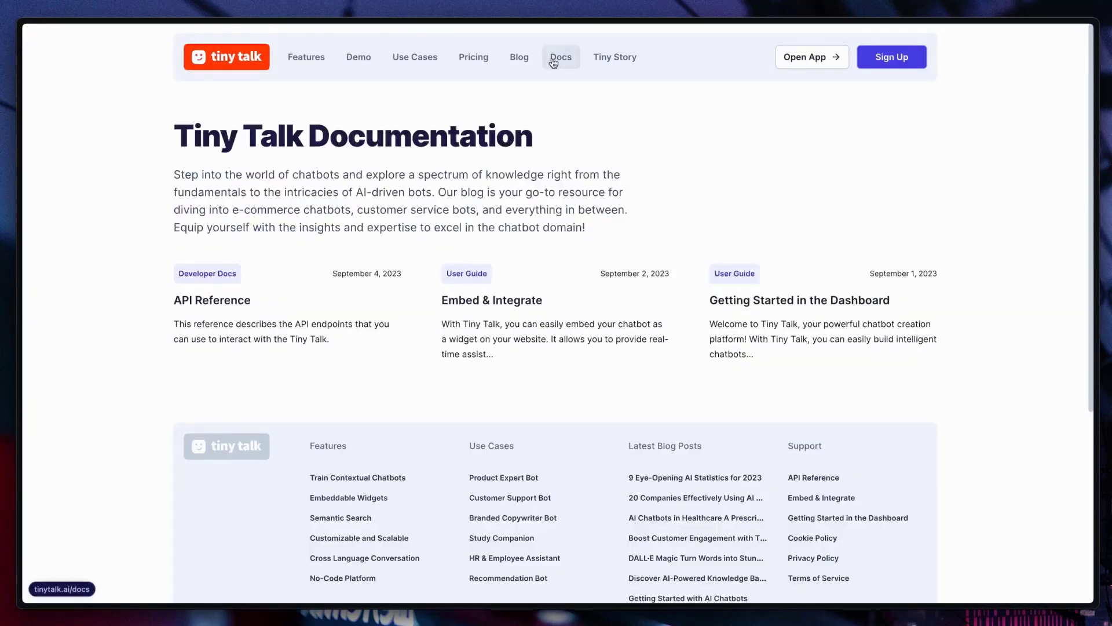
pyautogui.click(488, 320)
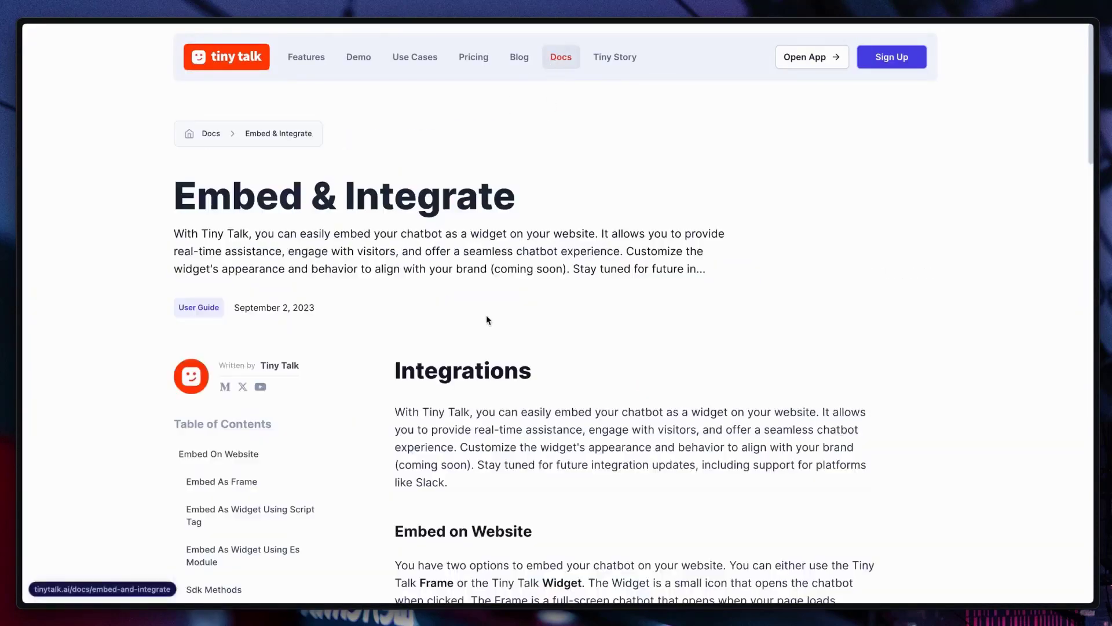
pyautogui.click(253, 488)
pyautogui.click(848, 194)
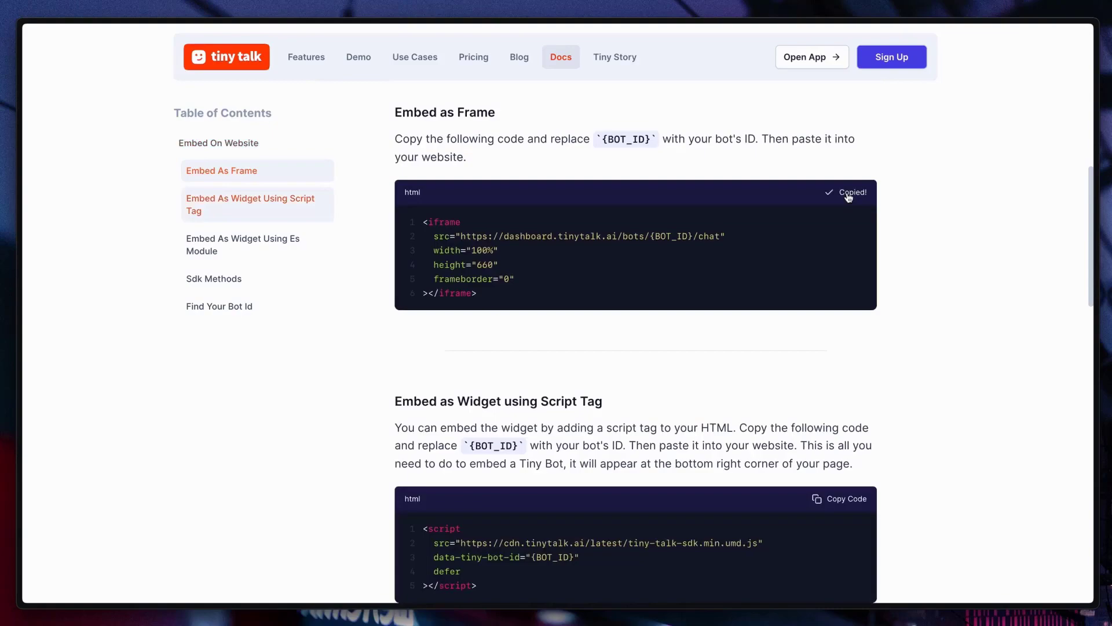
# Step: Replace the INSERT CHATBOT placeholder comment in CodePen's HTML with the copied iframe code
pyautogui.hotkey('alt', 'Tab')
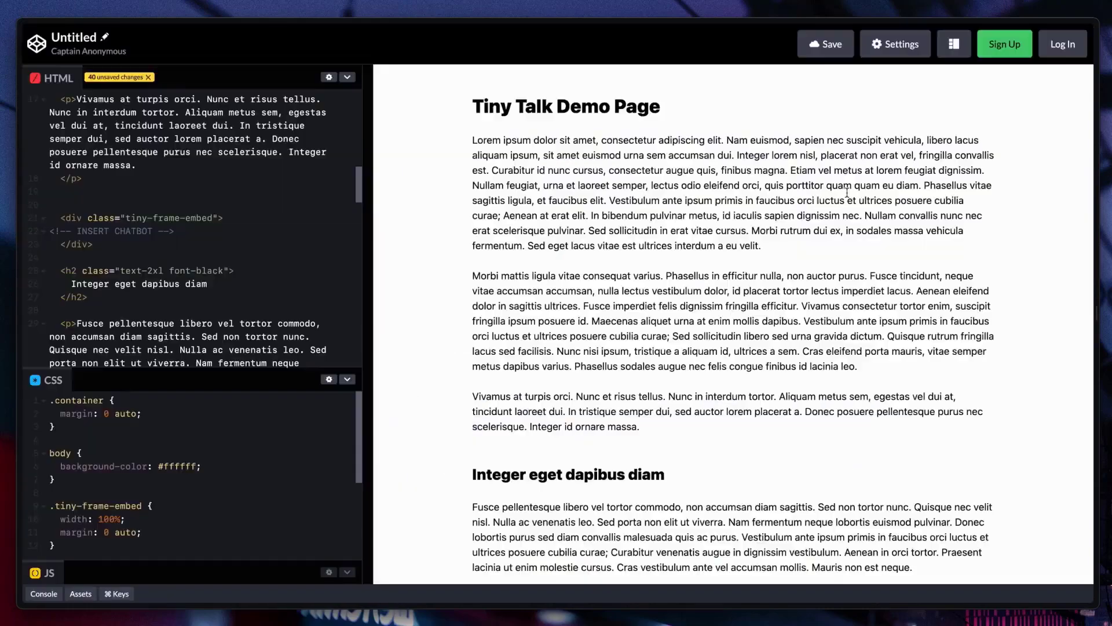
pyautogui.moveTo(176, 231); pyautogui.dragTo(45, 239)
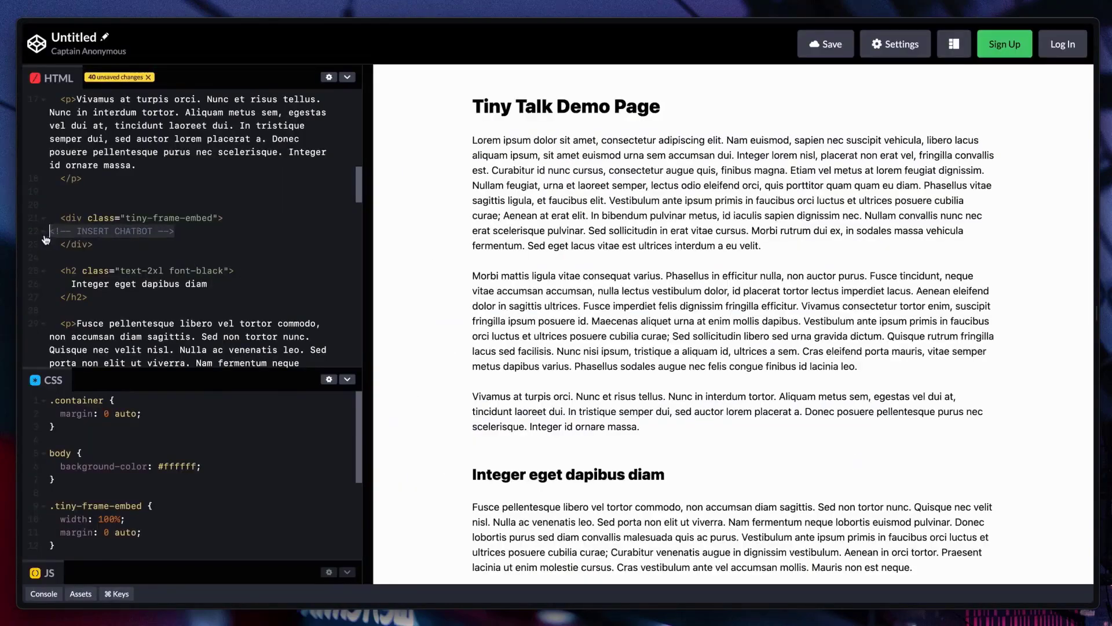
pyautogui.hotkey('ctrl', 'v')
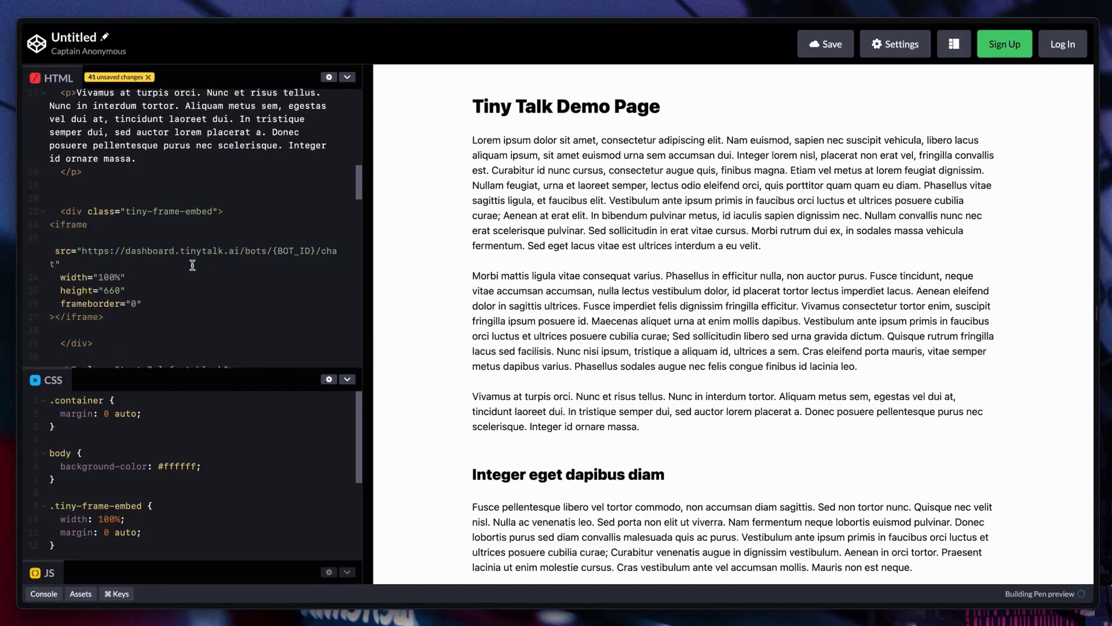
# Step: Copy HR Bot's ID and paste it over the {BOT_ID} placeholder in the iframe address
pyautogui.hotkey('alt', 'Tab')
pyautogui.hotkey('alt', 'Tab')
pyautogui.press('Tab')
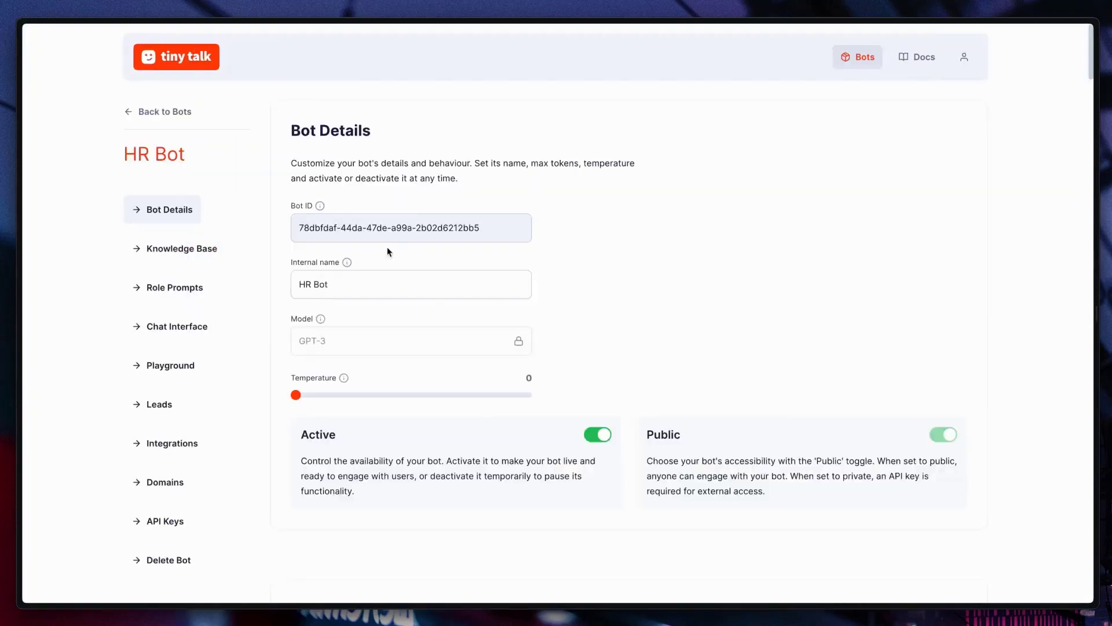
pyautogui.moveTo(482, 228); pyautogui.dragTo(293, 230)
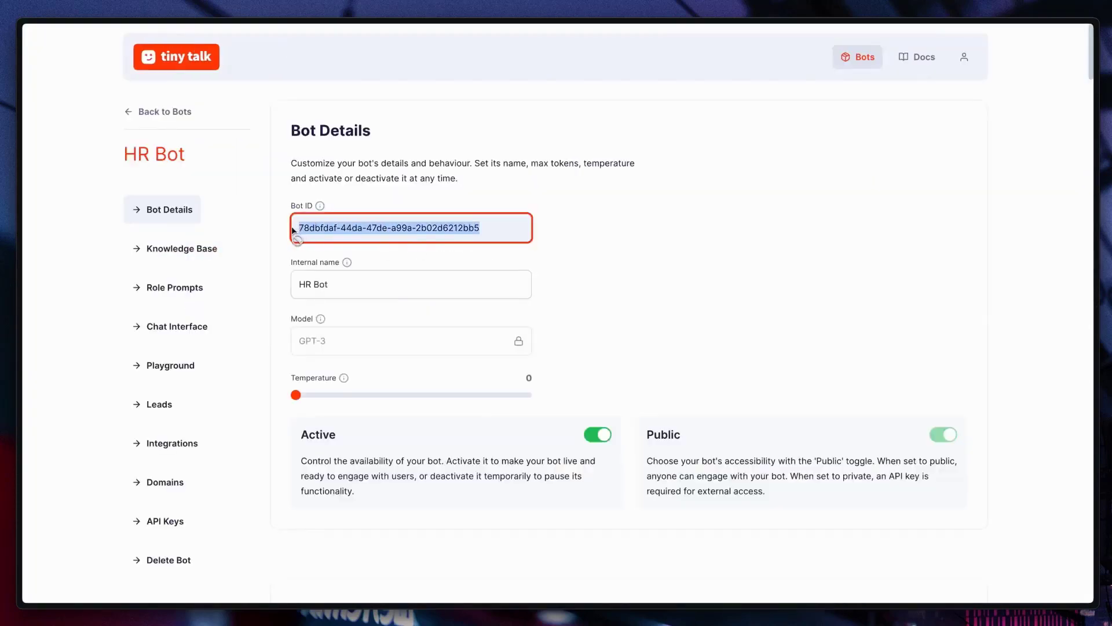
pyautogui.hotkey('alt', 'Tab')
pyautogui.press('Tab')
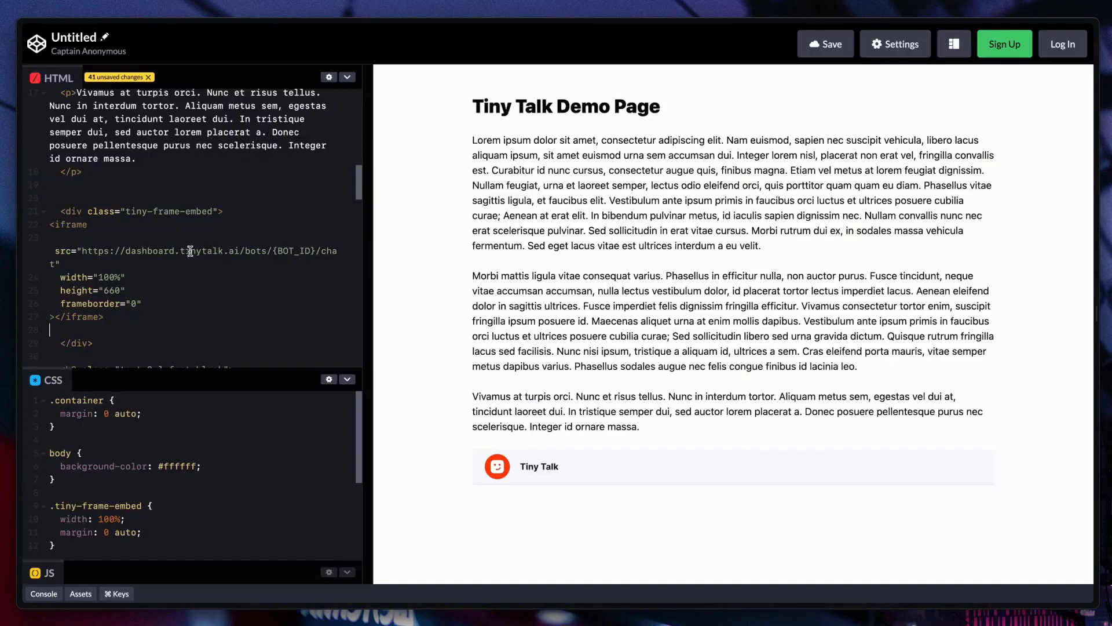
pyautogui.moveTo(317, 251); pyautogui.dragTo(278, 250)
pyautogui.hotkey('ctrl', 'v')
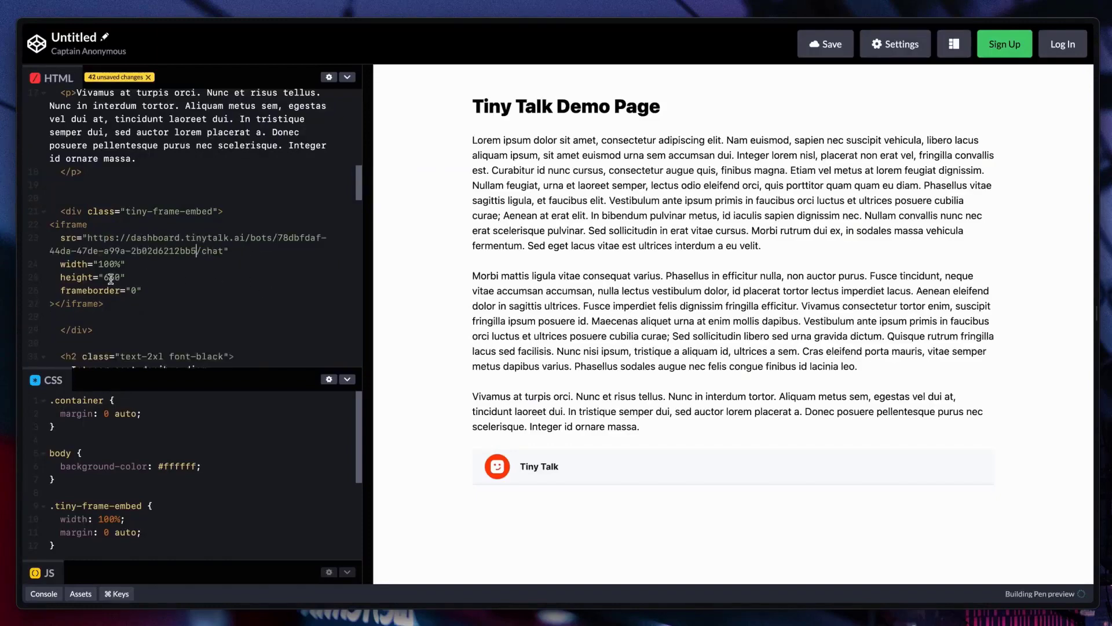
# Step: Add class="shadow-lg" on a new line inside the opening iframe tag
pyautogui.click(135, 225)
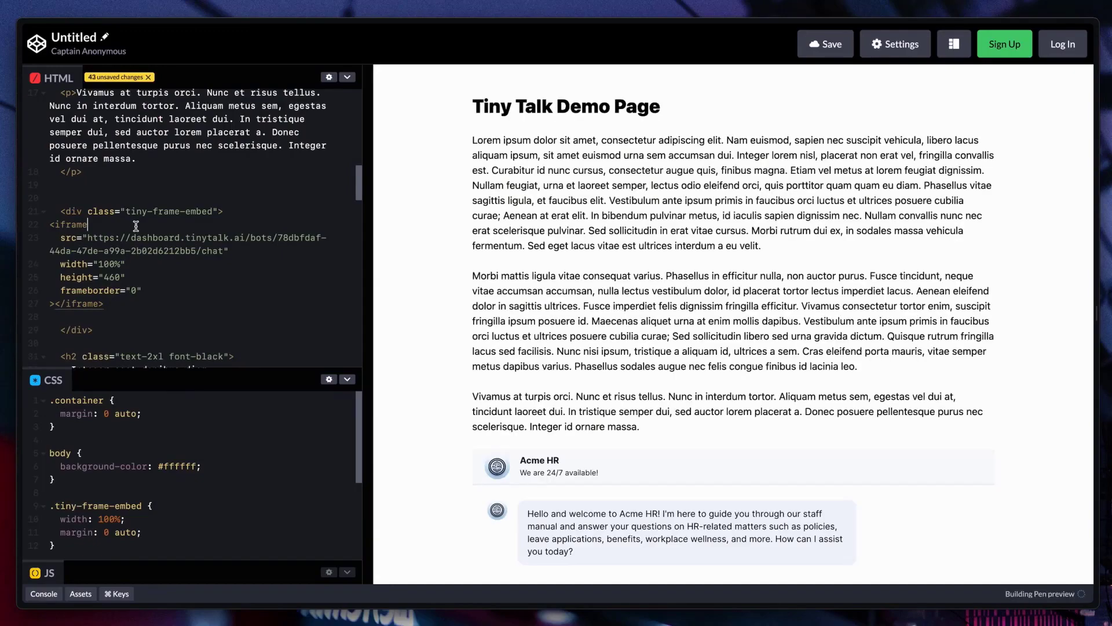
pyautogui.press('Return')
pyautogui.write('class="')
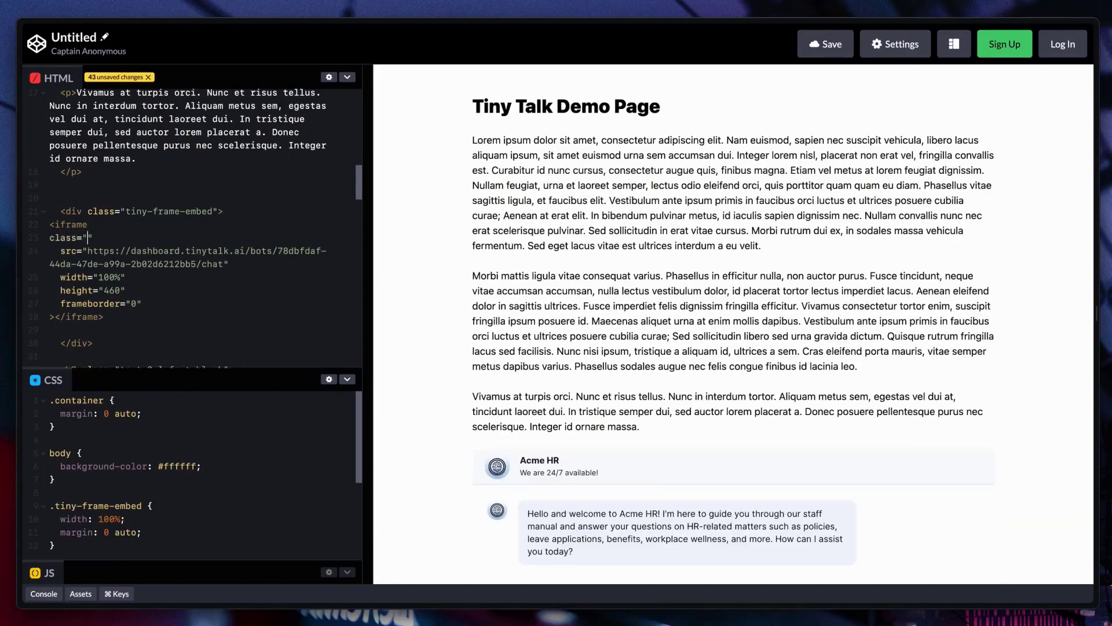
pyautogui.write('shad-wl')
pyautogui.press('BackSpace')
pyautogui.press('BackSpace')
pyautogui.press('BackSpace')
pyautogui.press('BackSpace')
pyautogui.write('dow-lg')
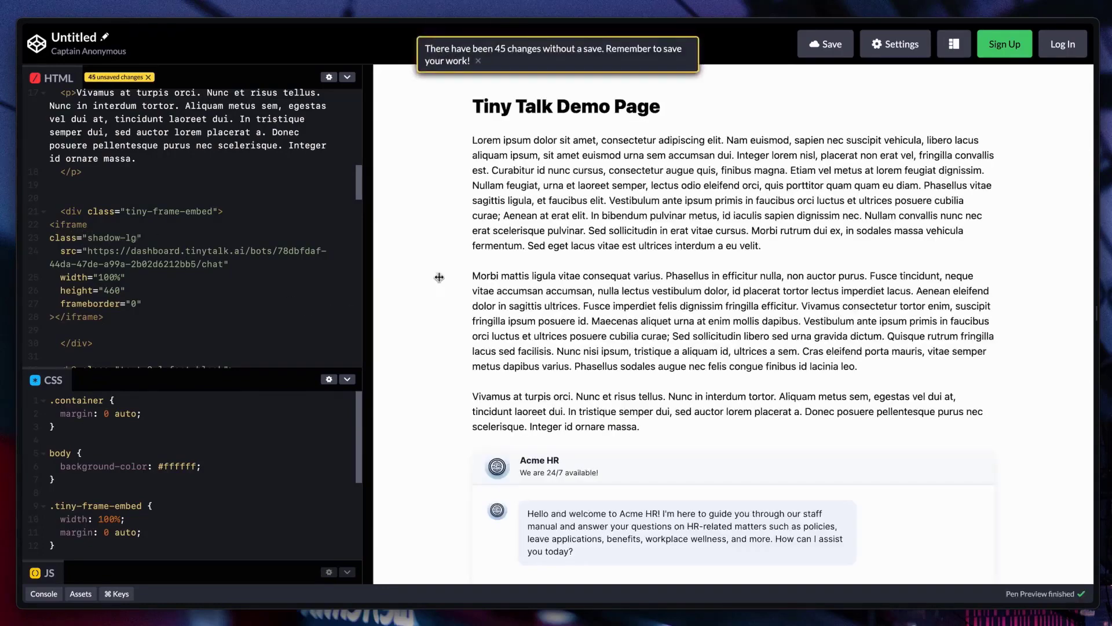
# Step: Ask the embedded HR chat about annual leave using the 'Annual leave' suggestion
pyautogui.scroll(-2, 439, 284)
pyautogui.scroll(-2, 439, 284)
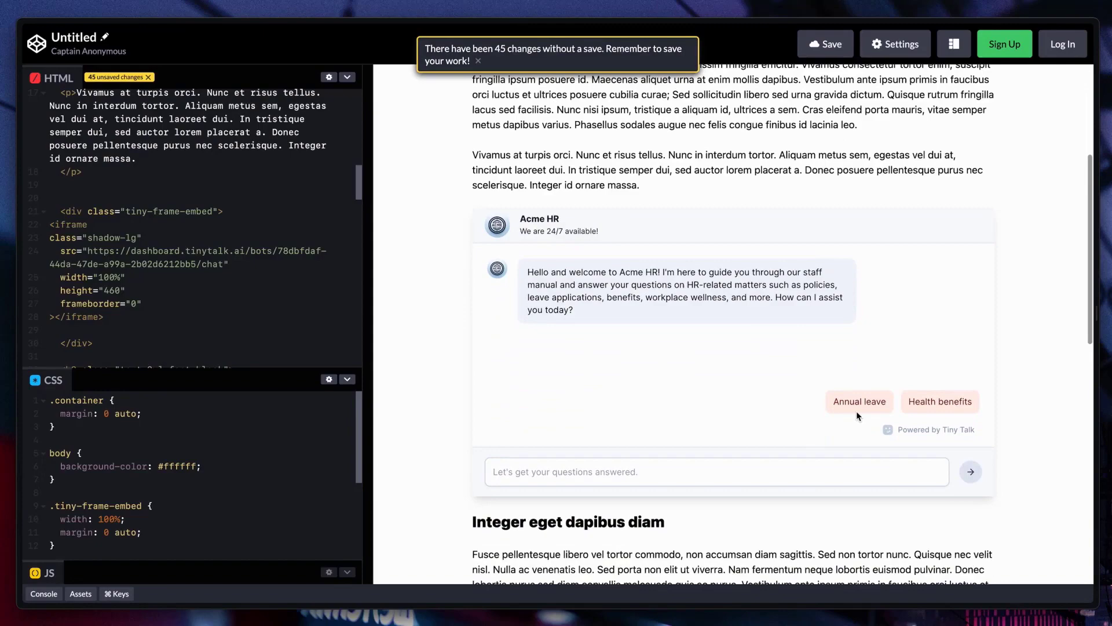
pyautogui.click(860, 408)
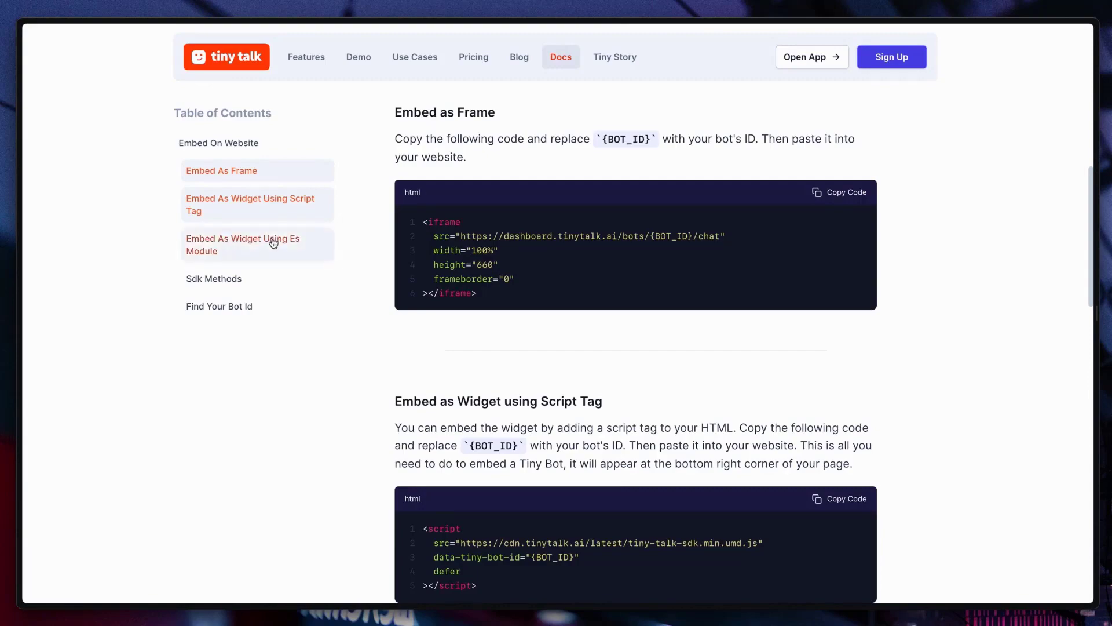
# Step: Paste the docs' widget script-tag code at the top of the HTML, filling in HR Bot's ID
pyautogui.click(272, 212)
pyautogui.moveTo(457, 135); pyautogui.dragTo(579, 116)
pyautogui.click(850, 215)
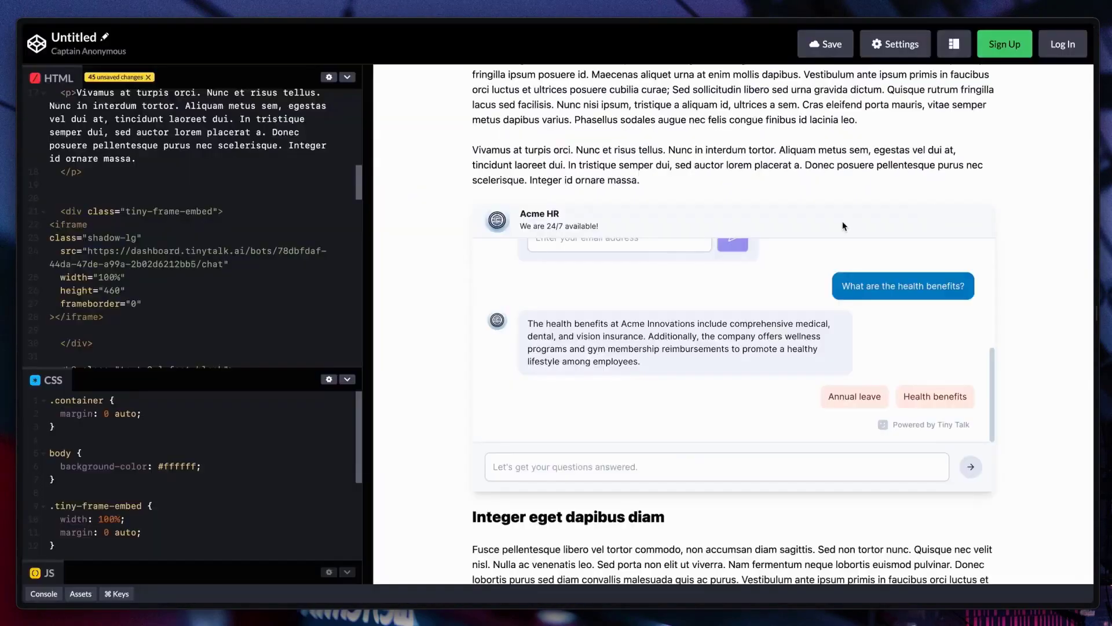
pyautogui.click(183, 116)
pyautogui.hotkey('ctrl', 'v')
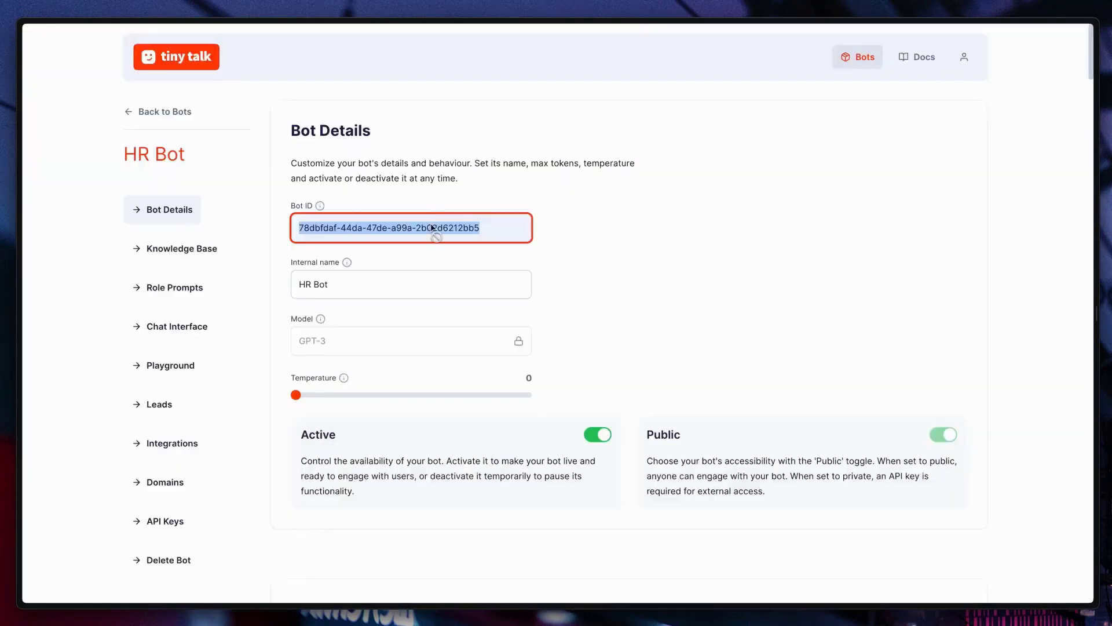
pyautogui.hotkey('ctrl', 'v')
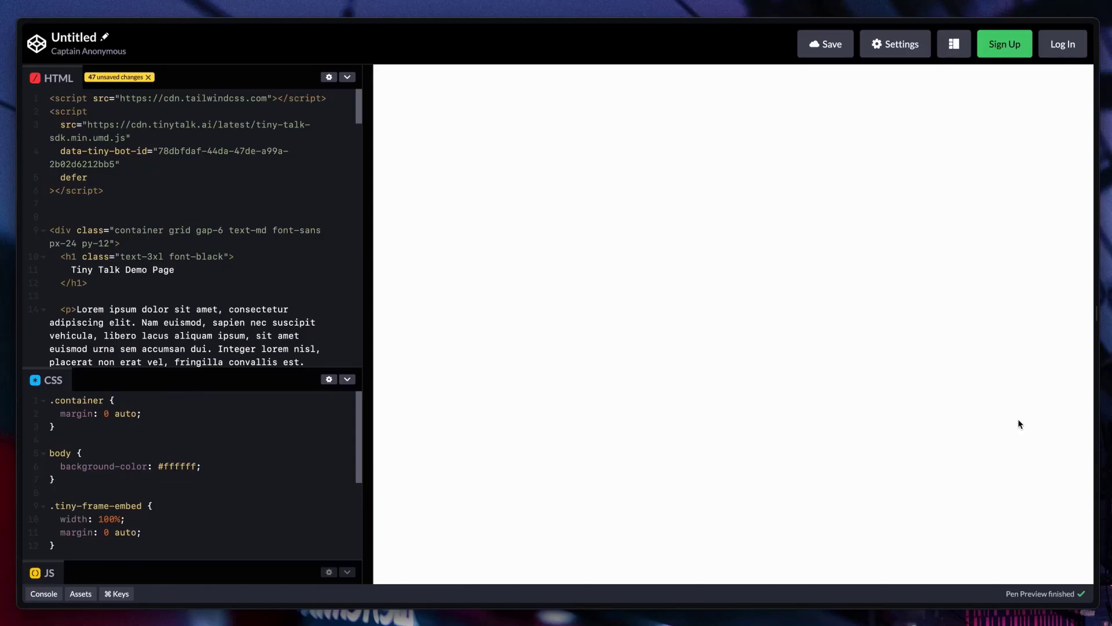
# Step: Launch the demo page's chat widget and choose the 'Annual leave' and 'Health benefits' suggestions
pyautogui.click(1064, 556)
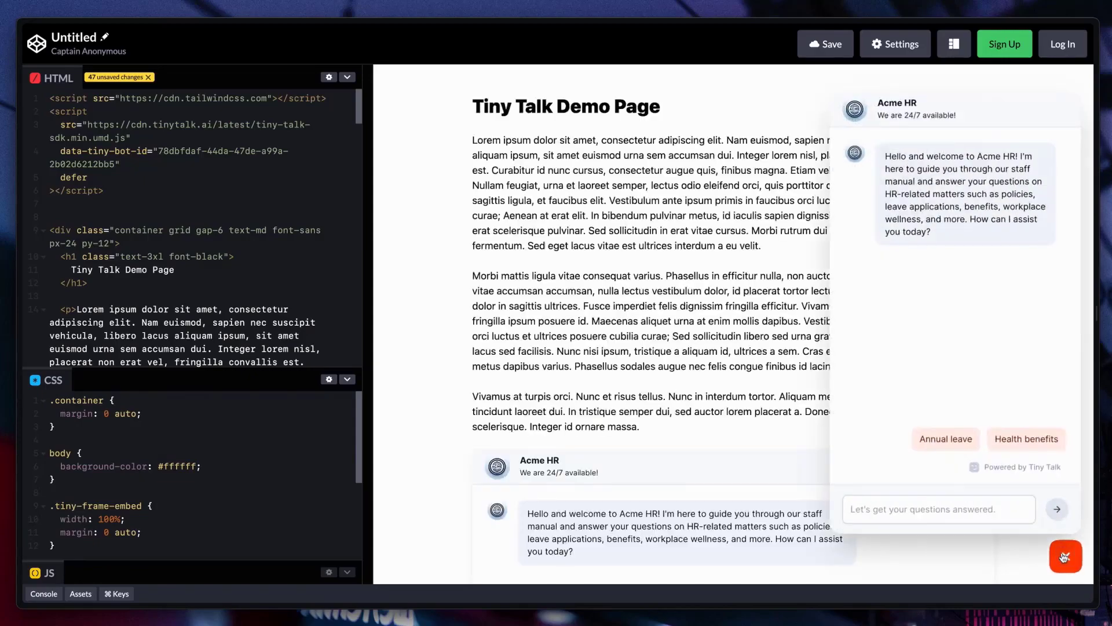
pyautogui.click(939, 440)
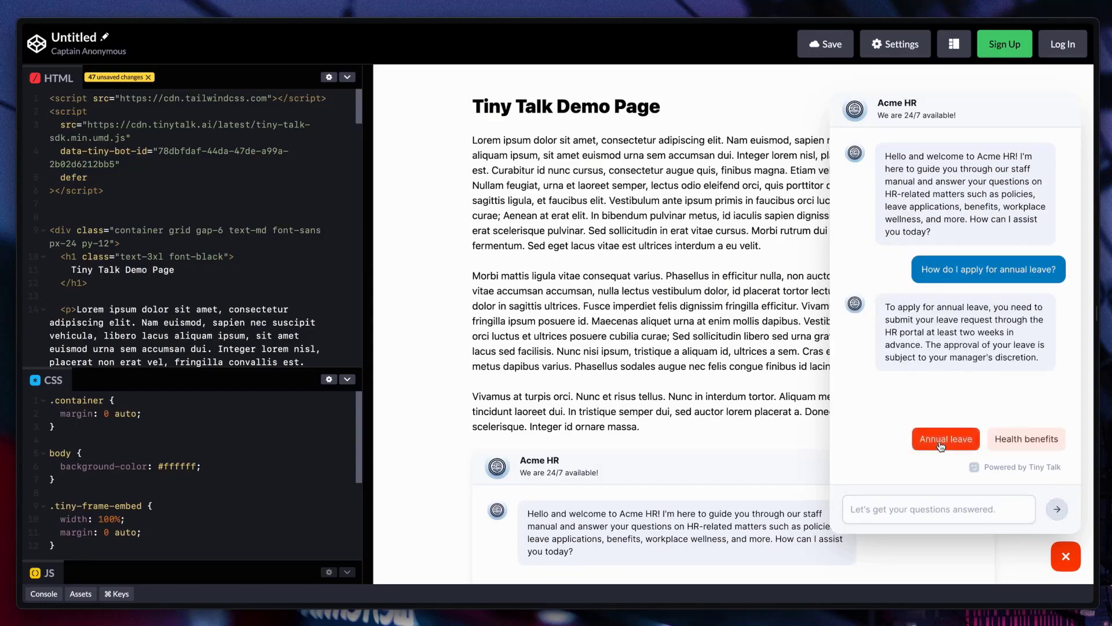
pyautogui.click(1053, 438)
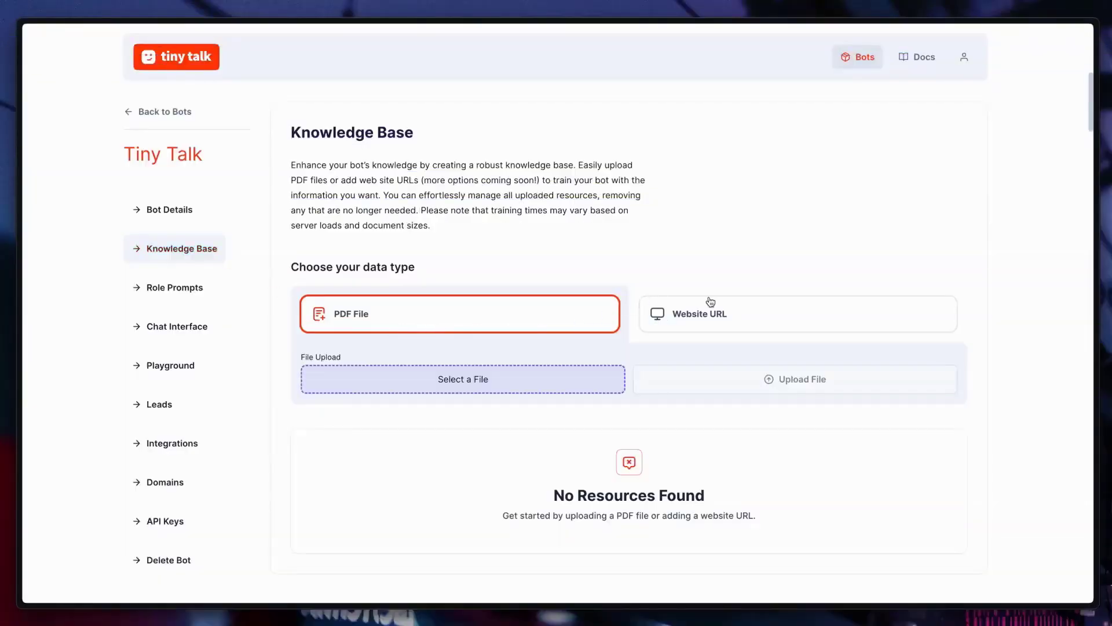
pyautogui.click(754, 314)
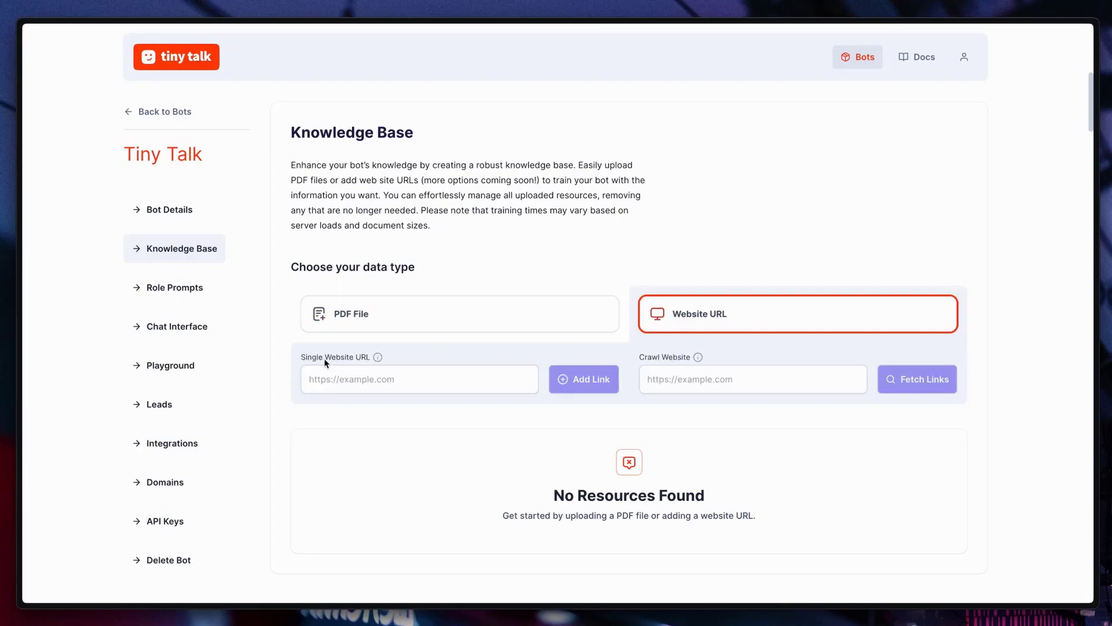
pyautogui.moveTo(378, 359)
pyautogui.moveTo(699, 358)
pyautogui.click(679, 384)
pyautogui.hotkey('ctrl', 'v')
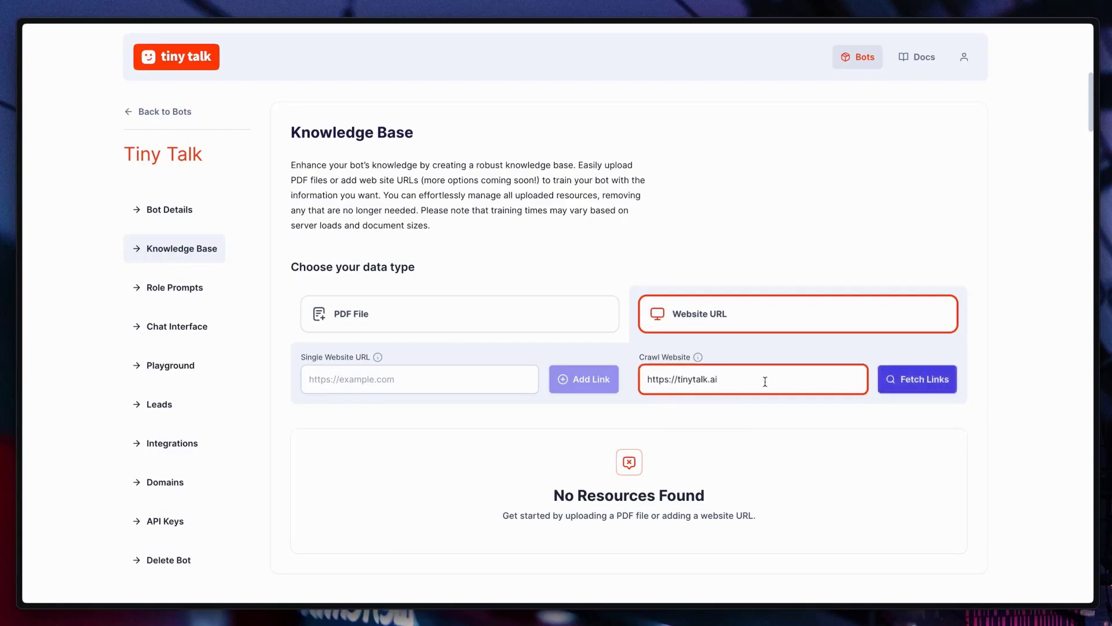
pyautogui.click(918, 392)
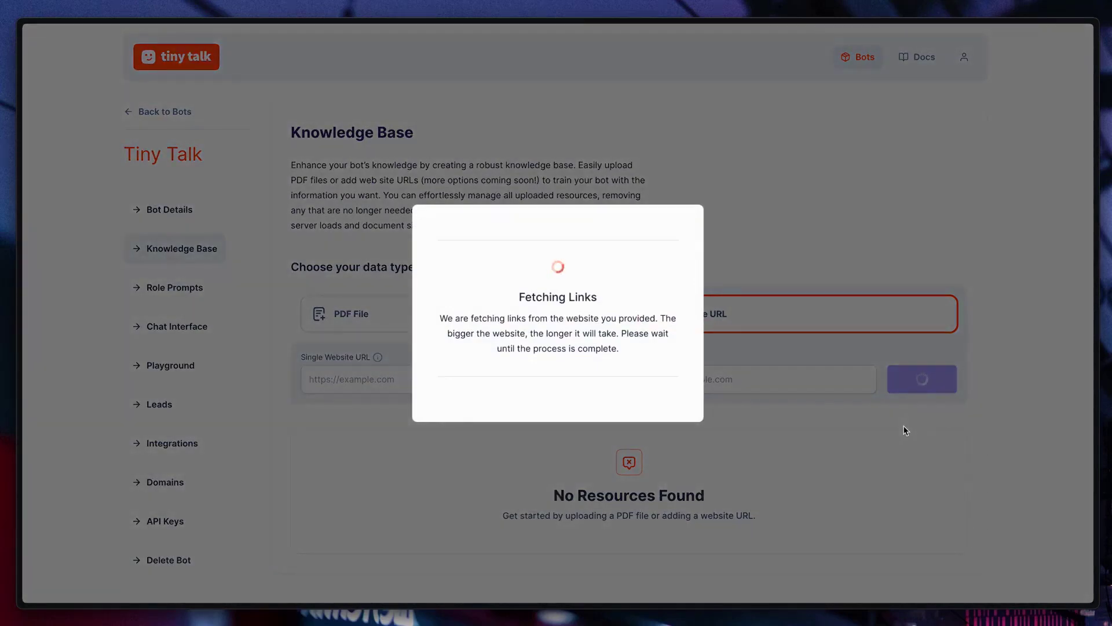
# Step: Add the blog, tiny-story and customer-support pages, then add all remaining fetched links
pyautogui.scroll(-7, 996, 416)
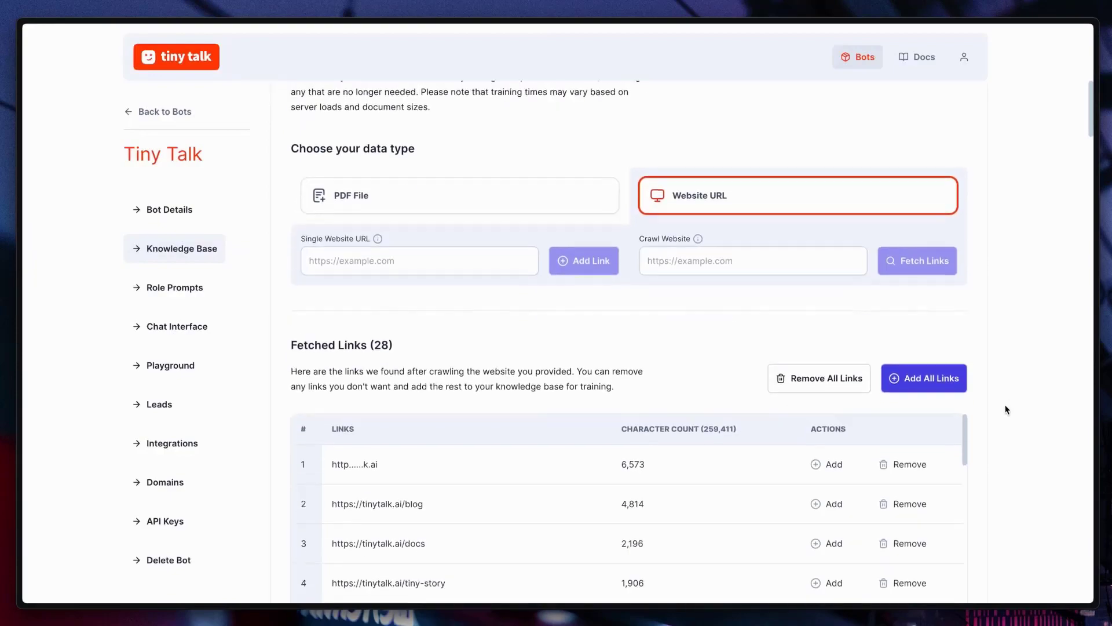
pyautogui.scroll(2, 1005, 410)
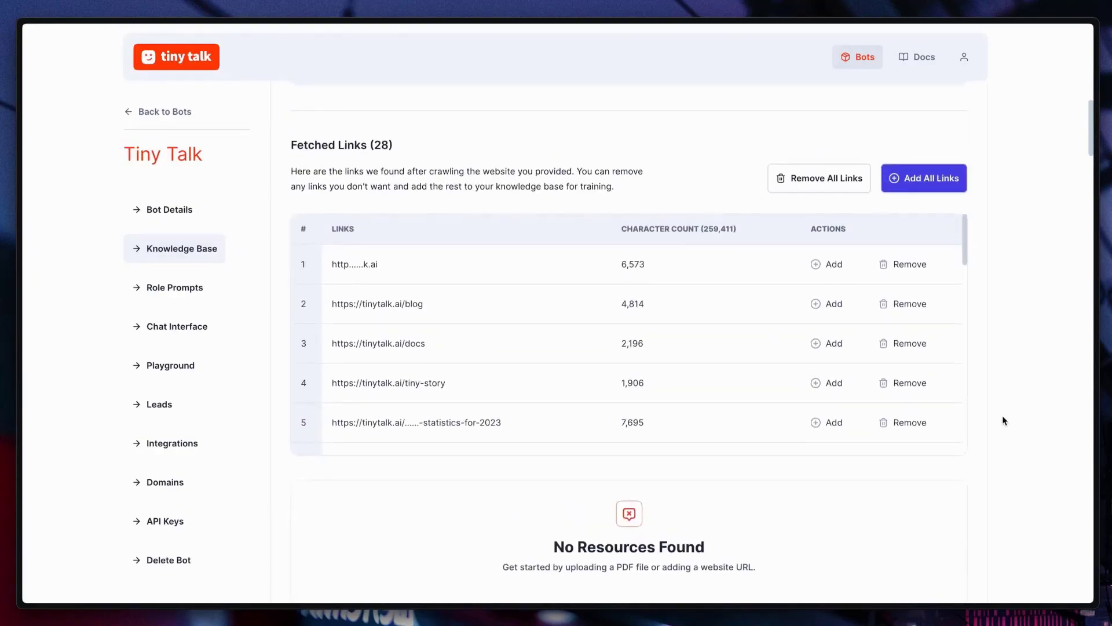
pyautogui.click(834, 307)
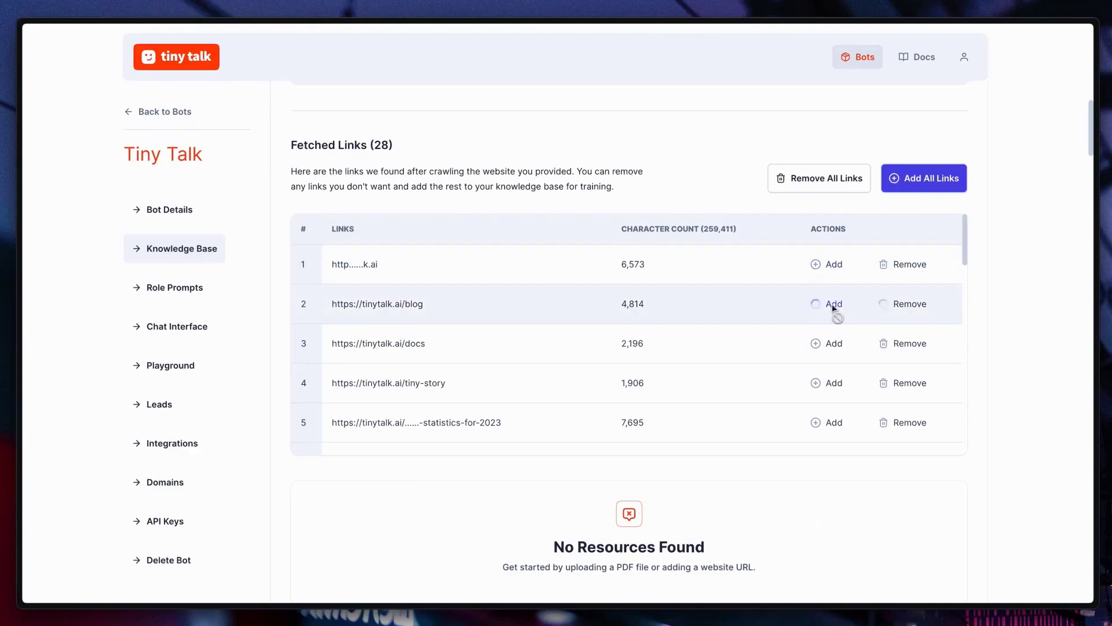
pyautogui.click(832, 347)
pyautogui.click(822, 383)
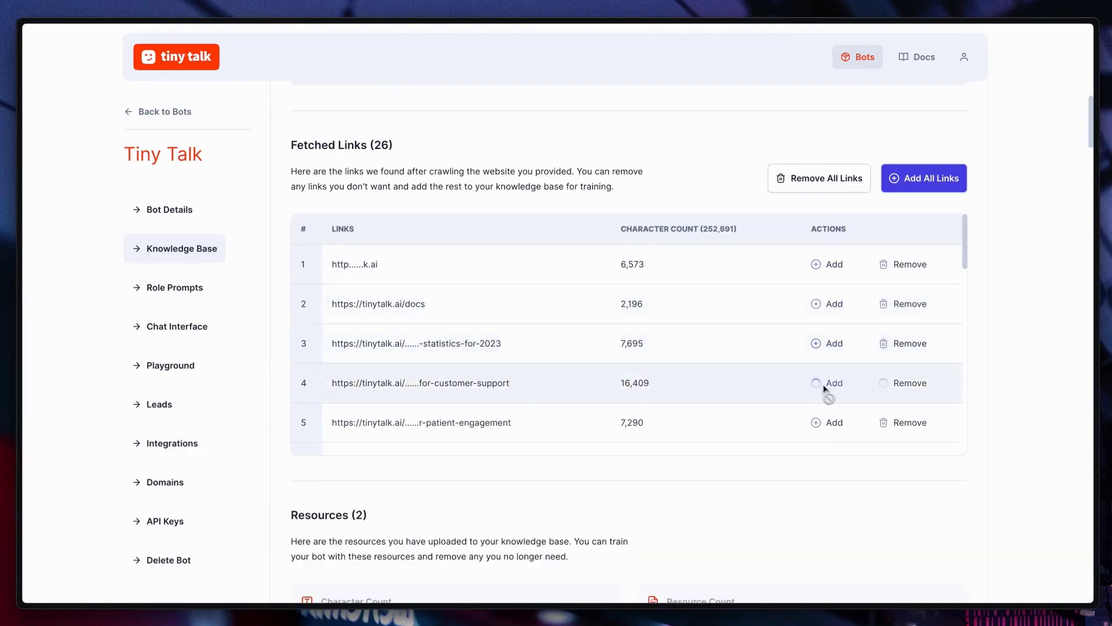
pyautogui.click(911, 189)
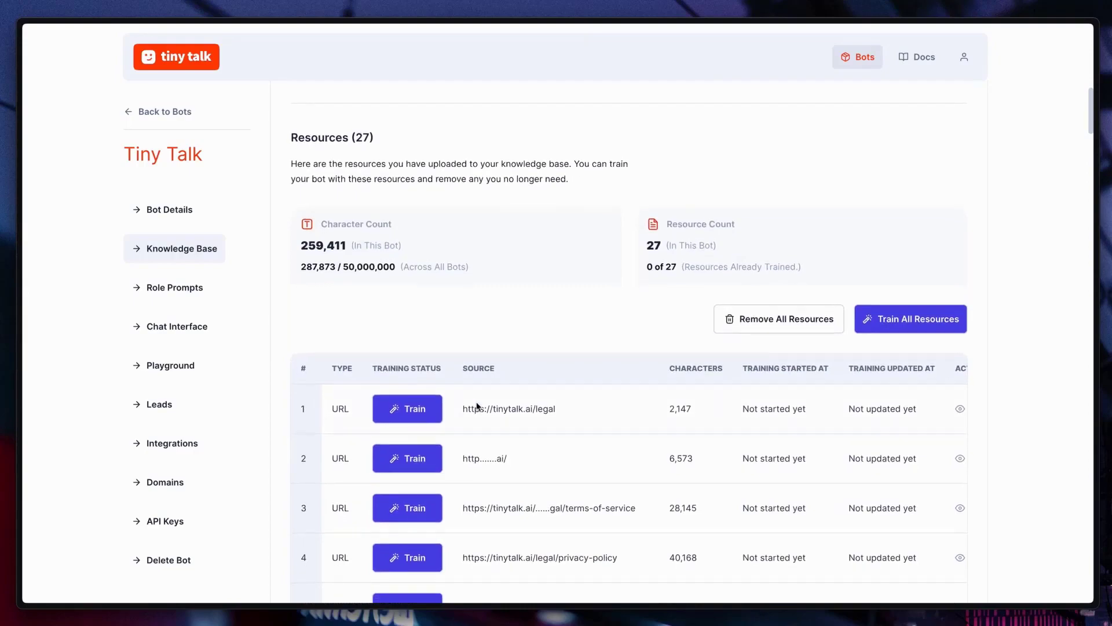
# Step: Train the legal, terms-of-service and privacy-policy resources, then train all remaining resources
pyautogui.click(410, 416)
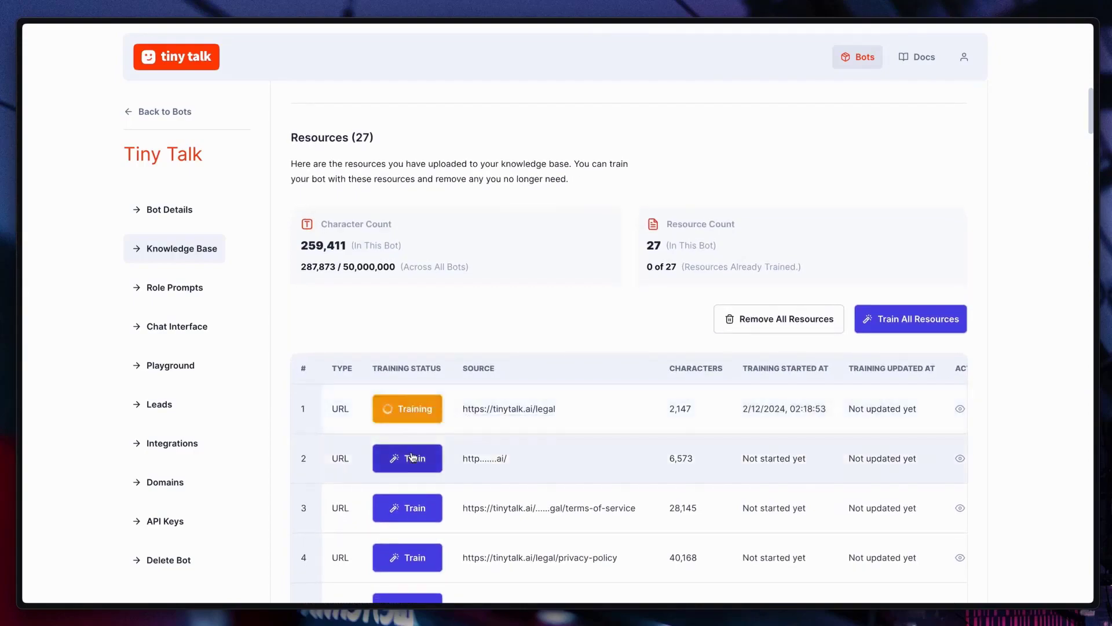
pyautogui.click(411, 459)
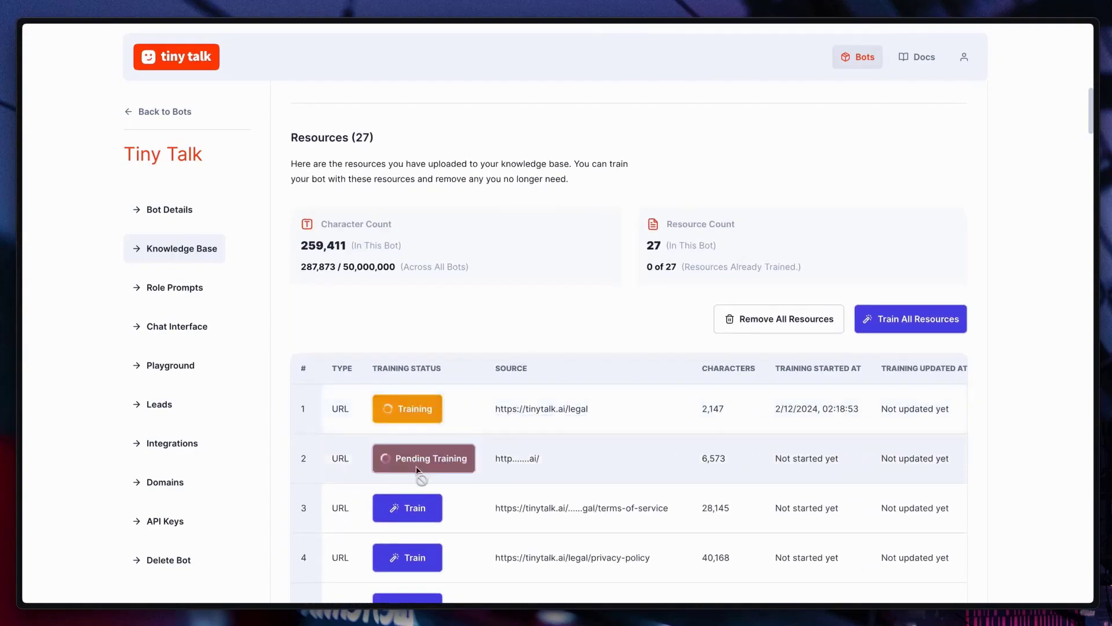
pyautogui.click(423, 515)
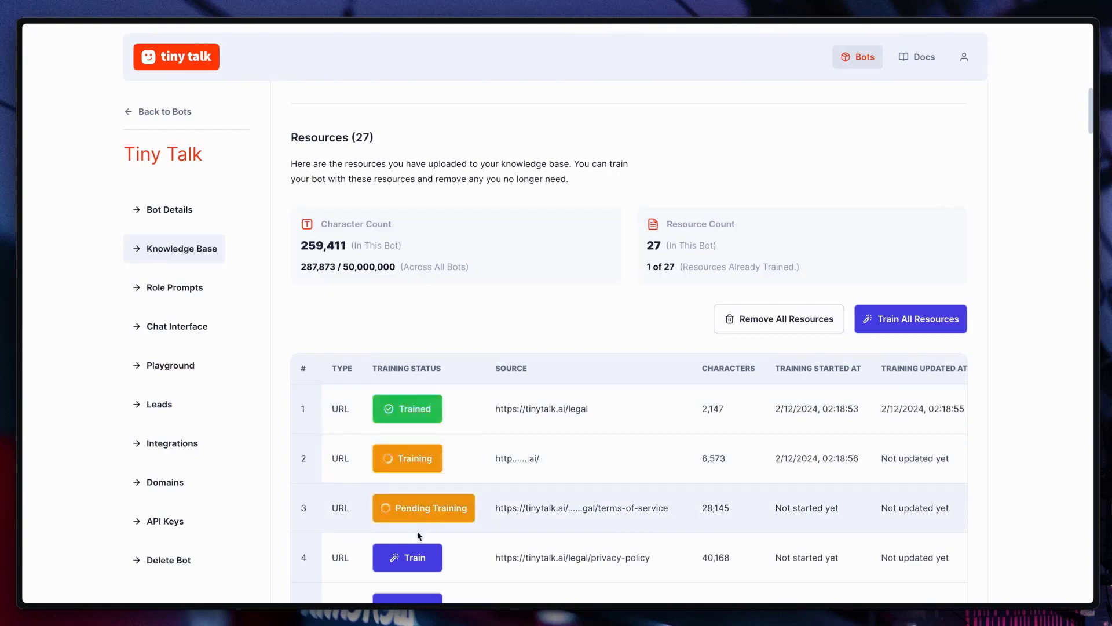
pyautogui.click(418, 568)
pyautogui.click(916, 320)
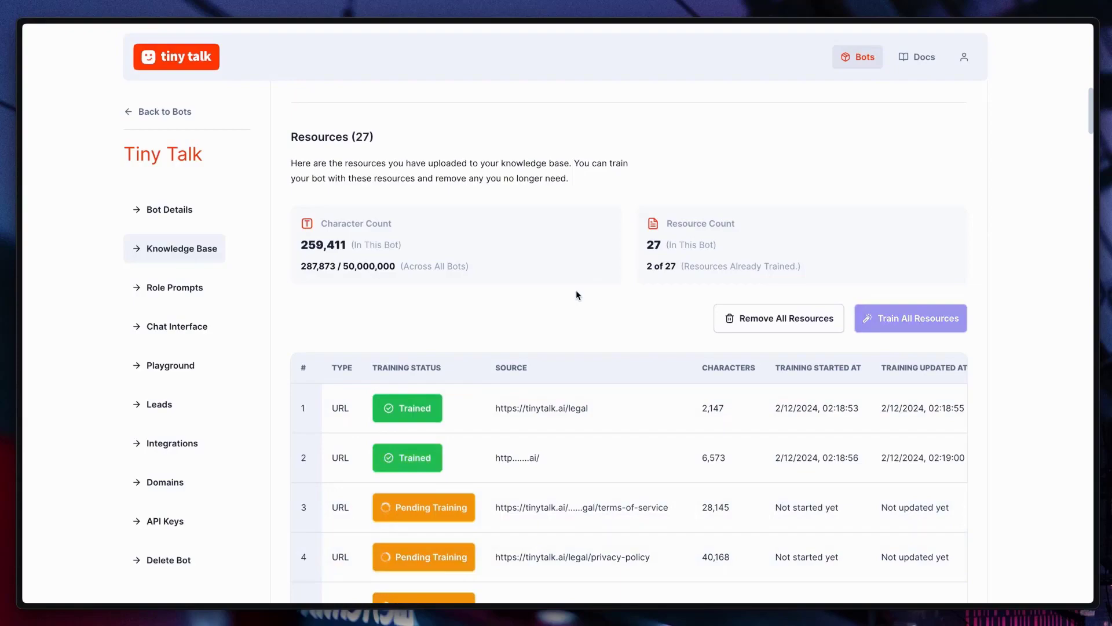
pyautogui.scroll(-20, 576, 295)
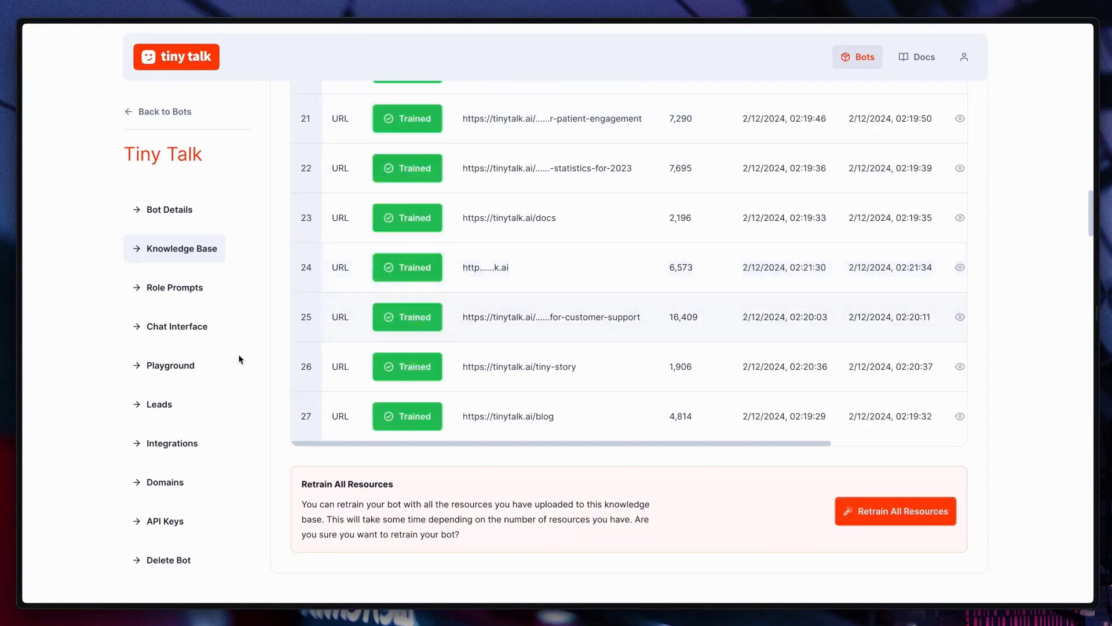
# Step: Ask the bot 'What is Tiny Talk?' in the Playground
pyautogui.click(188, 366)
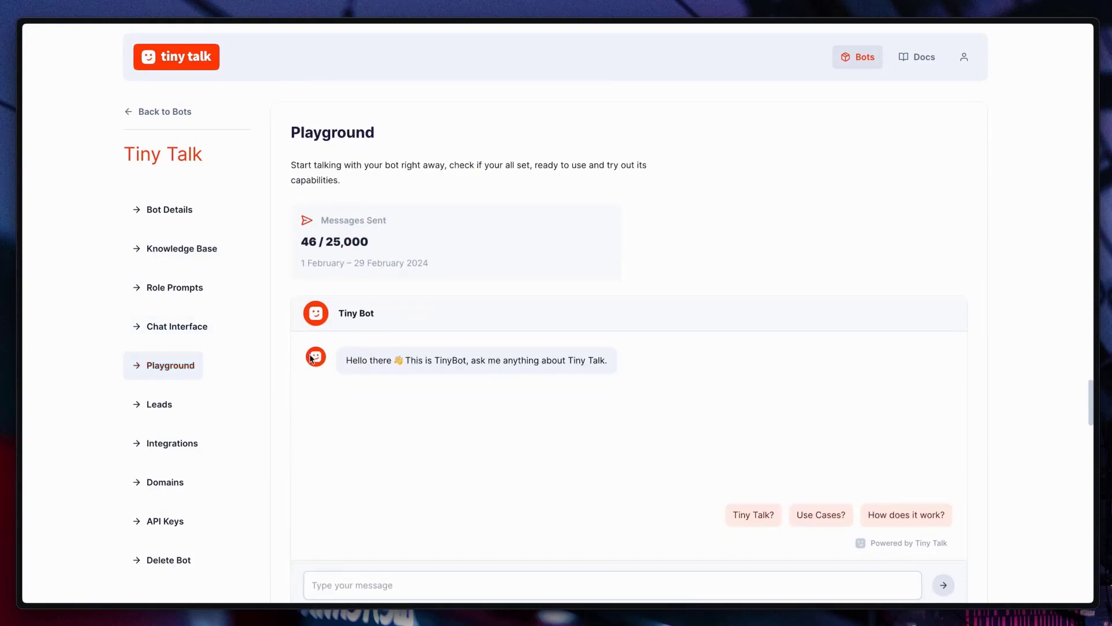
pyautogui.scroll(-1, 689, 394)
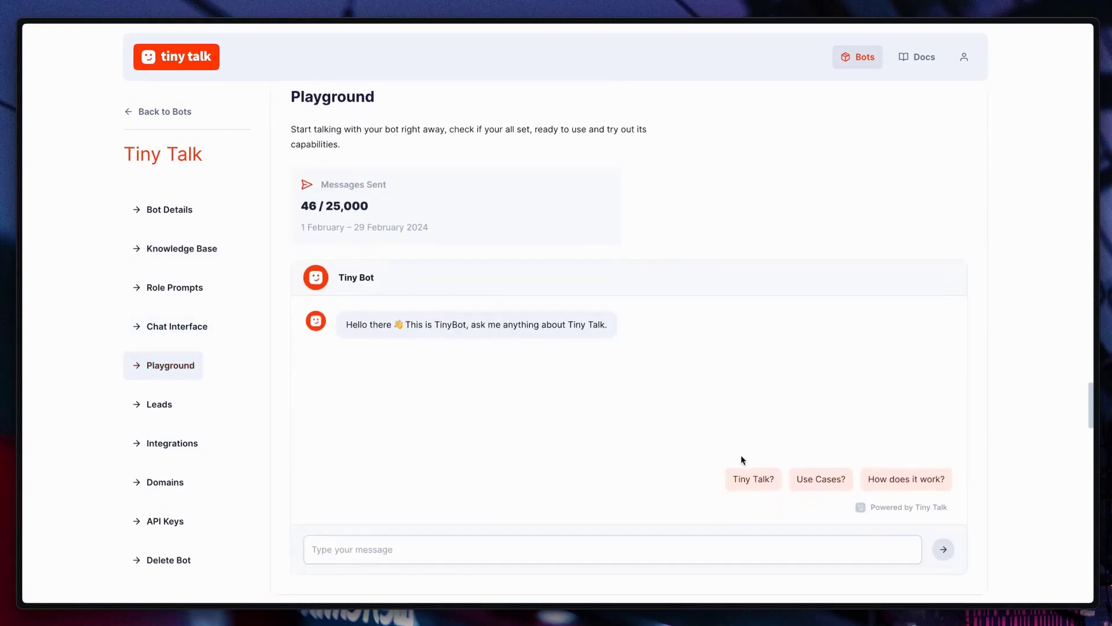
pyautogui.click(754, 475)
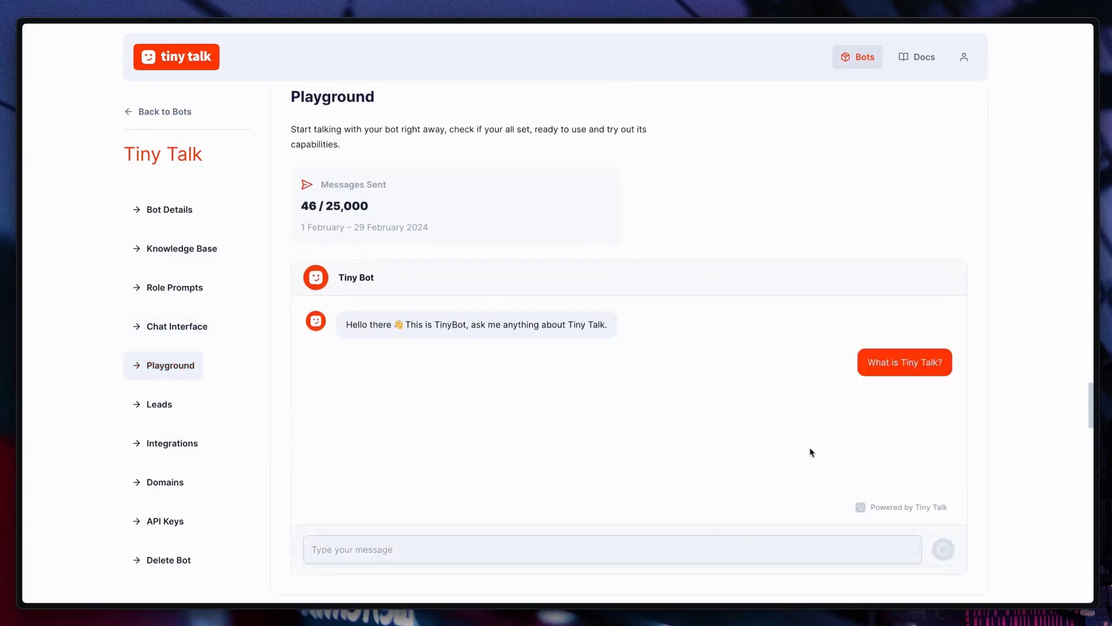